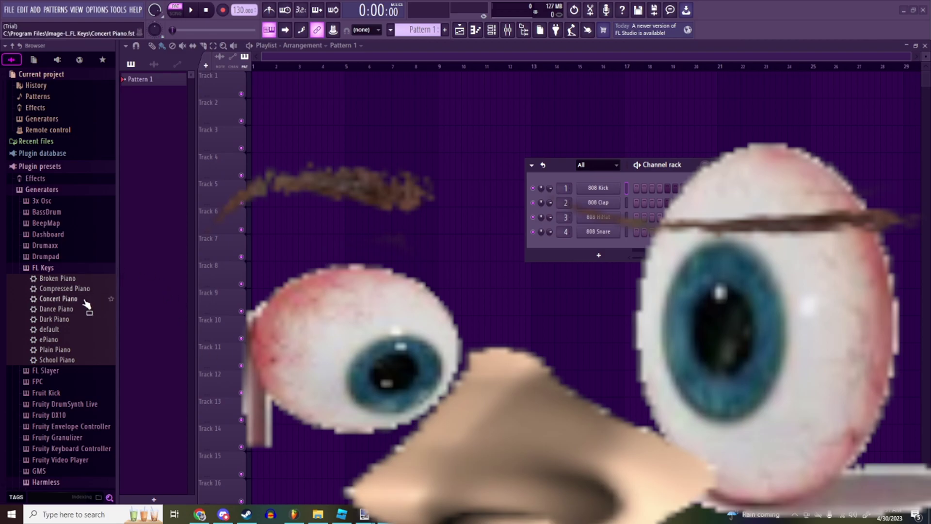
Step: Load the FL Keys Dark Piano preset into a new channel and sound one of its keys
right_click(79, 317)
left_click(135, 335)
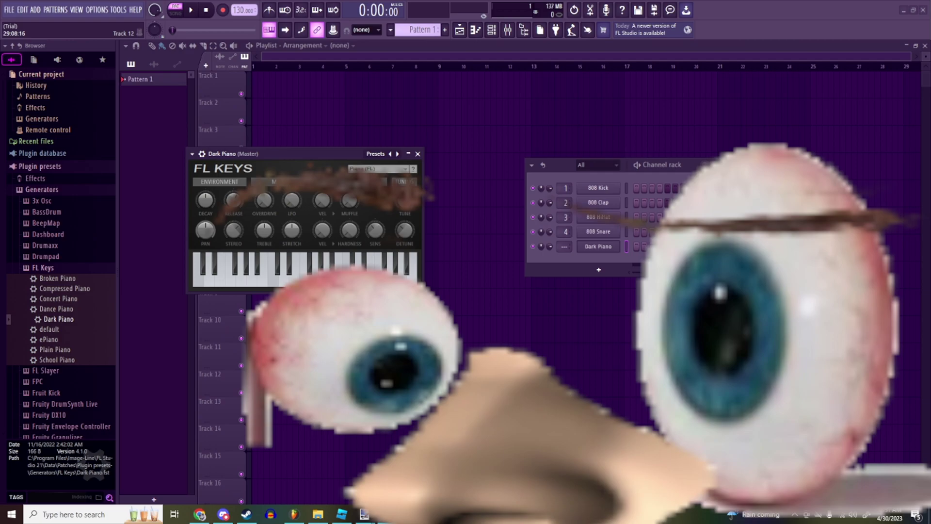
left_click(295, 282)
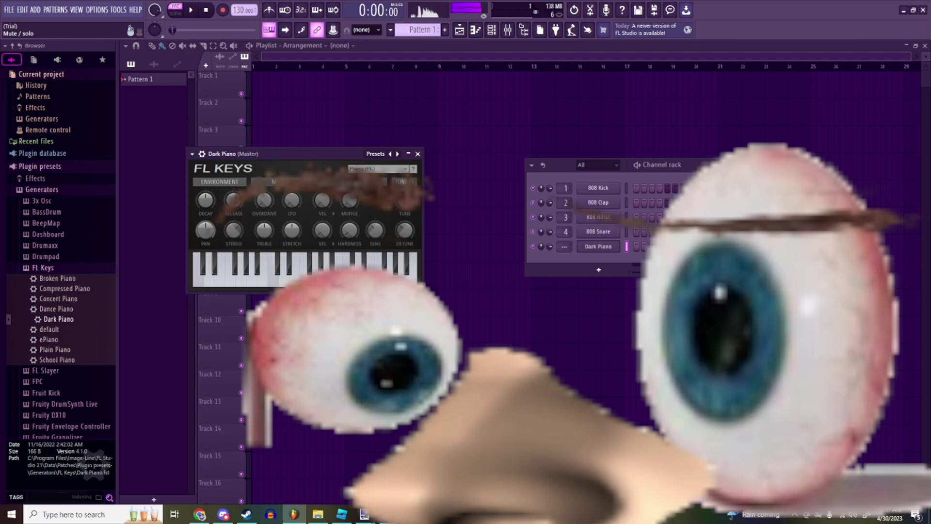
Step: Show the piano roll for the Dark Piano channel and maximize it
left_click(478, 31)
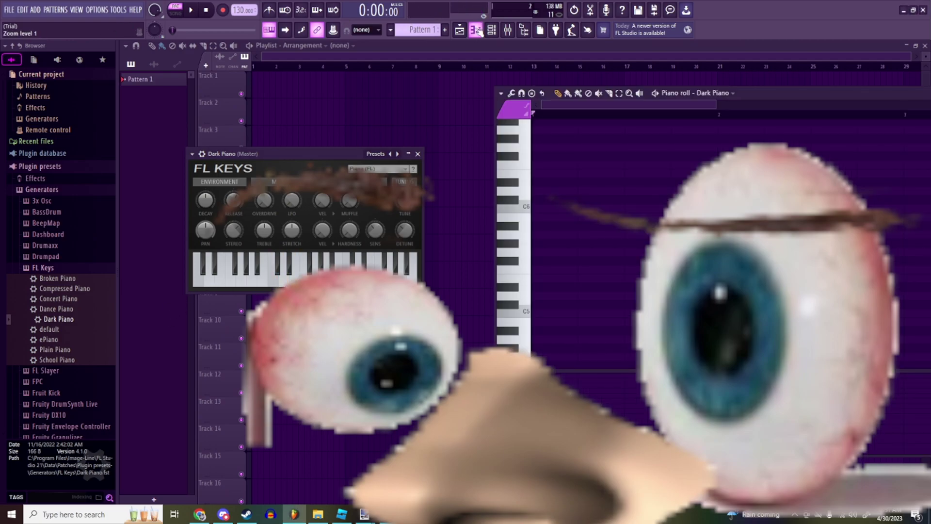
left_click_drag(783, 97, 422, 114)
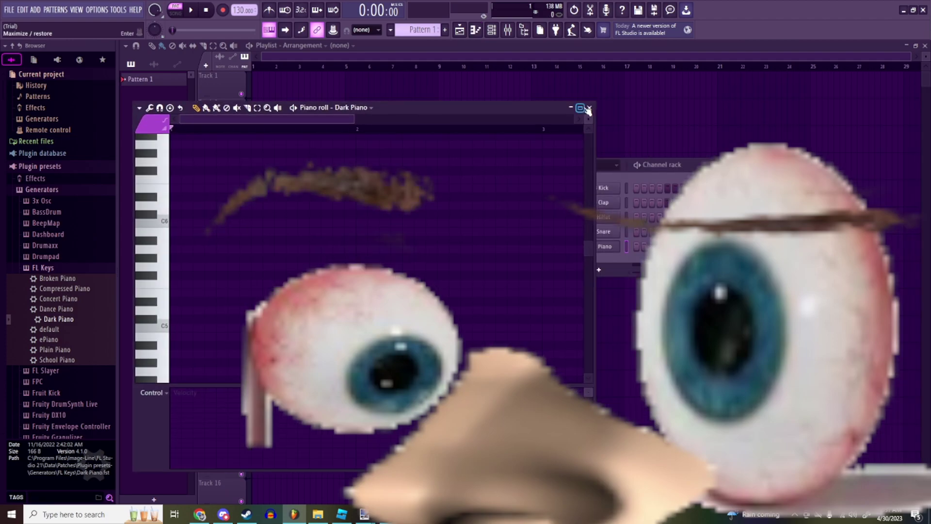
left_click(580, 108)
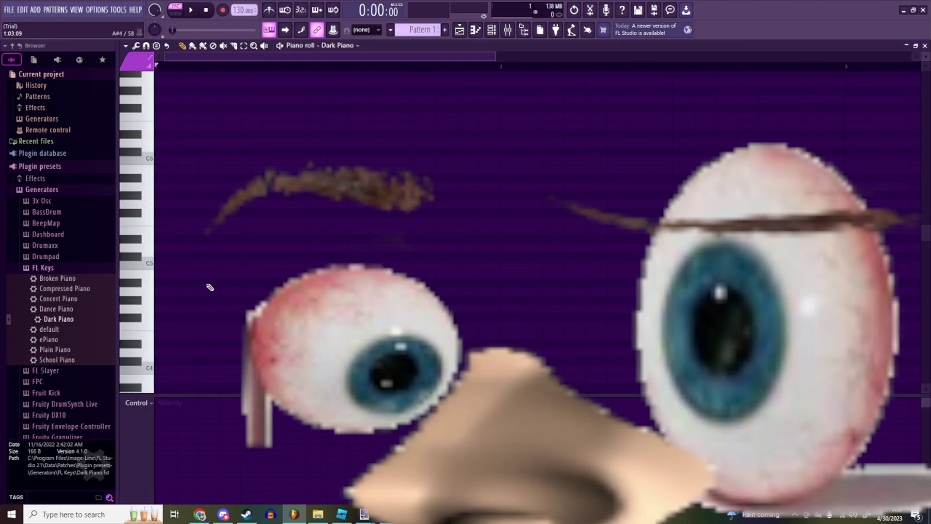
Step: Place consecutive two-step notes A5, B5 and C6 from the start of bar 1, removing any stray notes
scroll(216, 274, "up", 2)
left_click_drag(372, 56, 59, 79)
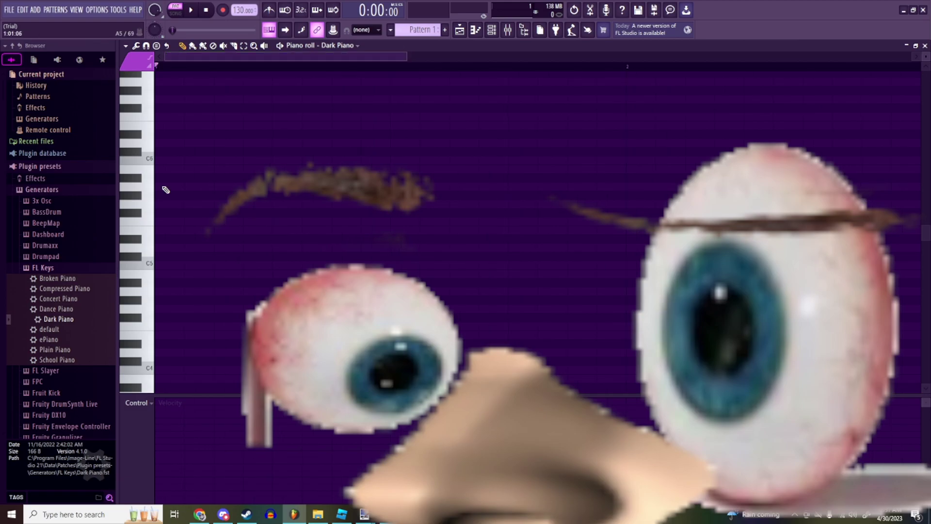
left_click(168, 199)
mouse_move(168, 201)
left_mouse_down()
mouse_move(168, 209)
mouse_move(170, 186)
mouse_move(159, 187)
left_mouse_up()
left_click(168, 214)
right_click(175, 206)
right_click(185, 214)
left_click(223, 169)
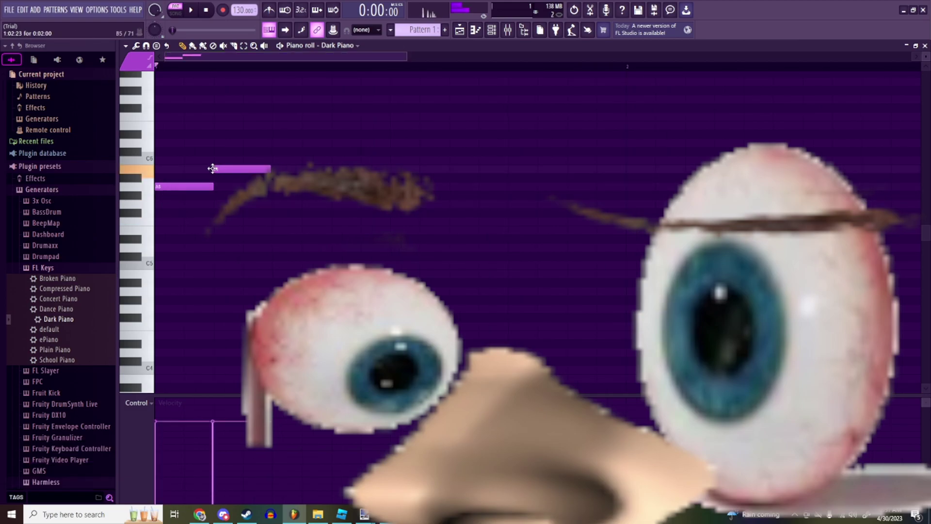
scroll(249, 180, "up", 2)
left_click_drag(235, 167, 229, 167)
left_click(297, 160)
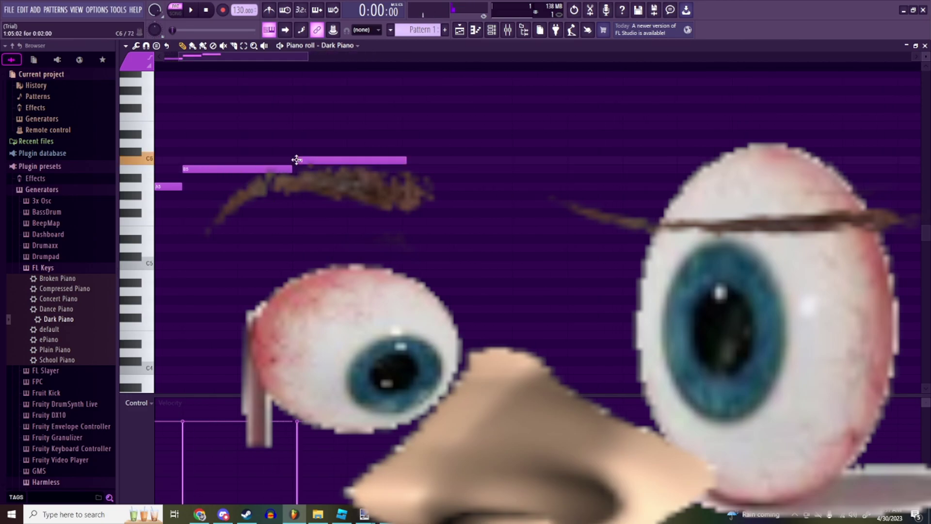
Step: Duplicate the A5, B5, C6 group directly after the original three notes
scroll(341, 163, "down", 5)
left_click_drag(359, 139, 129, 225)
left_click_drag(160, 188, 216, 188)
Step: Duplicate the six-note phrase after itself and clear the selection
scroll(220, 198, "up", 3)
scroll(220, 197, "up", 1)
scroll(218, 189, "down", 4)
left_click_drag(302, 116, 156, 221)
left_click_drag(166, 187, 273, 180)
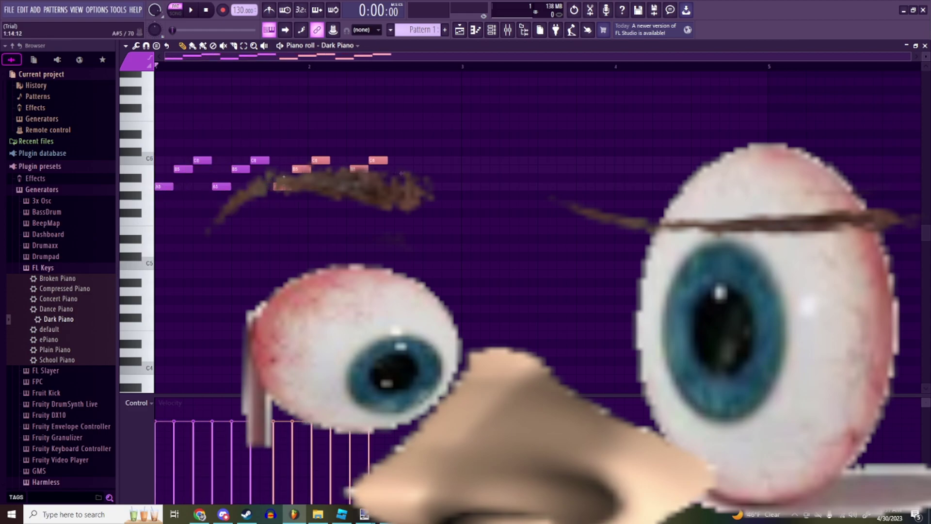
scroll(300, 197, "up", 2)
scroll(300, 196, "up", 1)
key("ctrl+d")
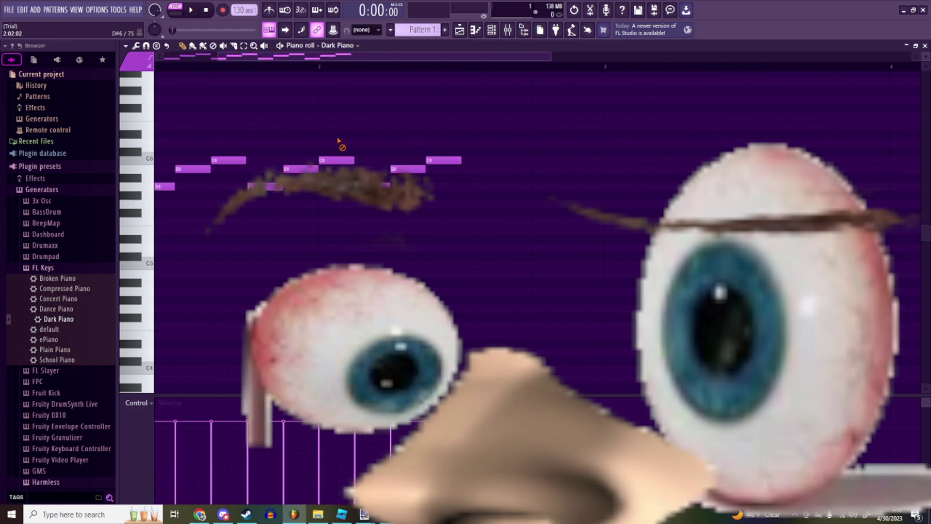
Step: Delete the duplicated notes from bar 2 onward and place an A5 at the start of bar 2
right_click(408, 169)
right_click(441, 160)
scroll(306, 189, "up", 3)
left_click(307, 186)
scroll(305, 186, "down", 3)
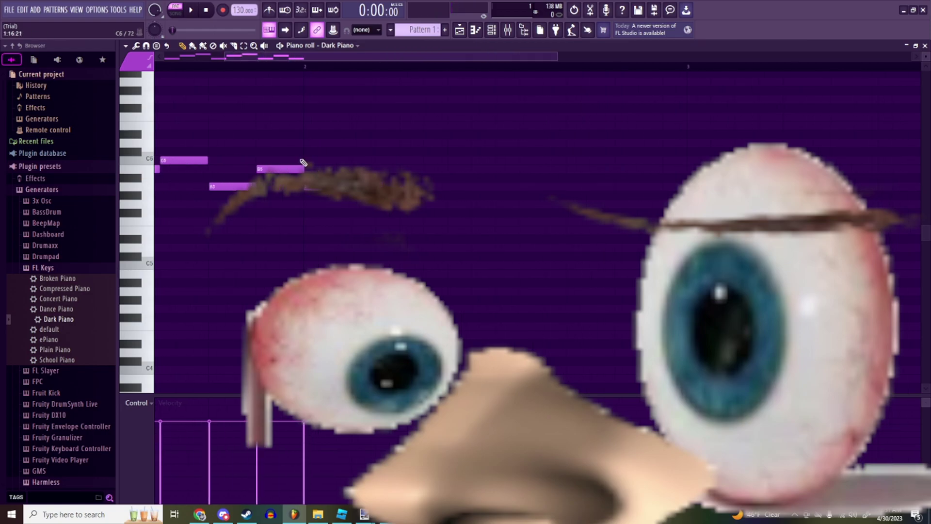
Step: Move the last A5 and B5 of bar 1 slightly earlier so they end exactly where bar 2 begins
left_click_drag(291, 140, 232, 194)
scroll(232, 194, "up", 3)
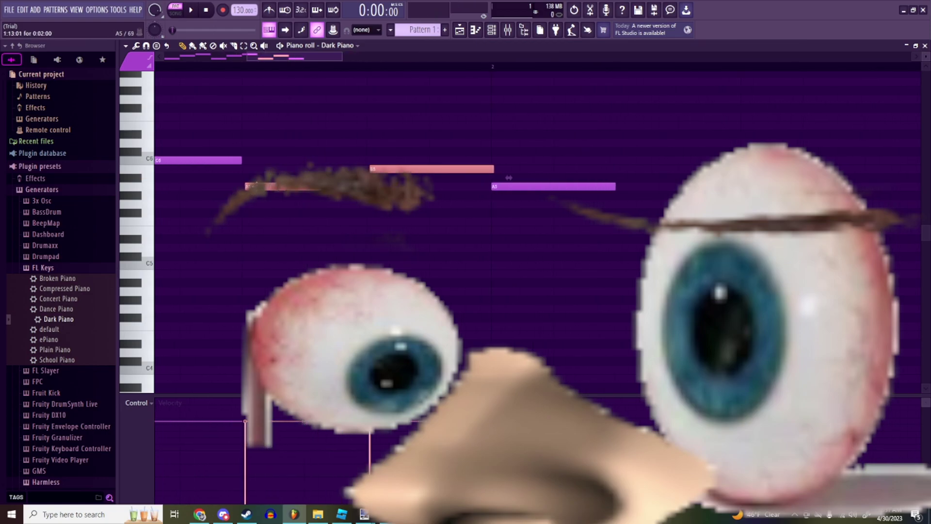
left_click(501, 247)
right_click(510, 249)
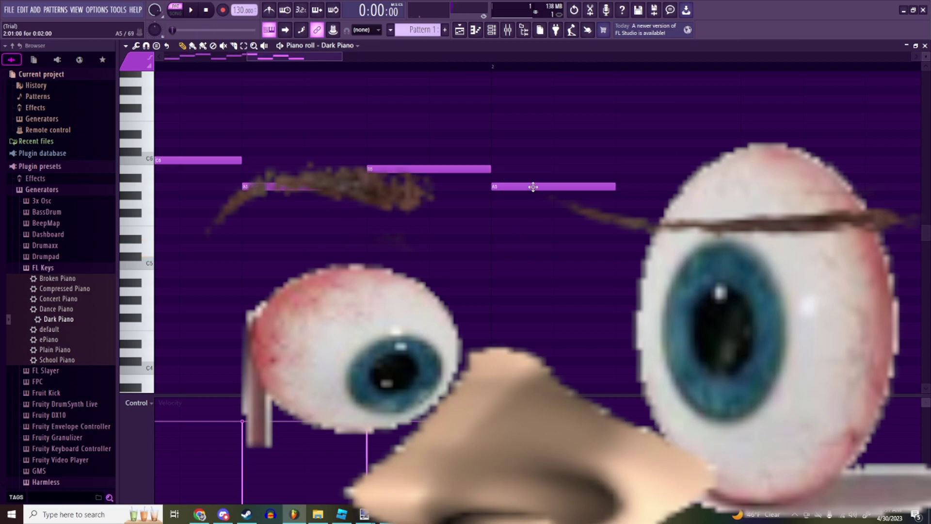
Step: Add a C6 and an E6 in sequence after the A5 that opens bar 2
scroll(565, 192, "down", 3)
scroll(571, 199, "up", 2)
left_click(375, 160)
left_click_drag(376, 160, 403, 158)
left_click(487, 126)
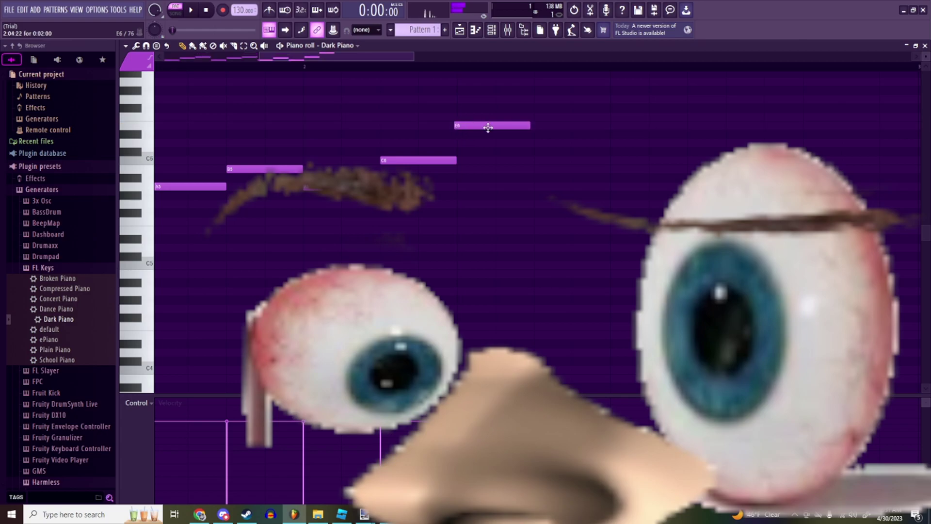
Step: Duplicate the A5, C6, E6 group of bar 2 directly after its E6
scroll(482, 138, "down", 4)
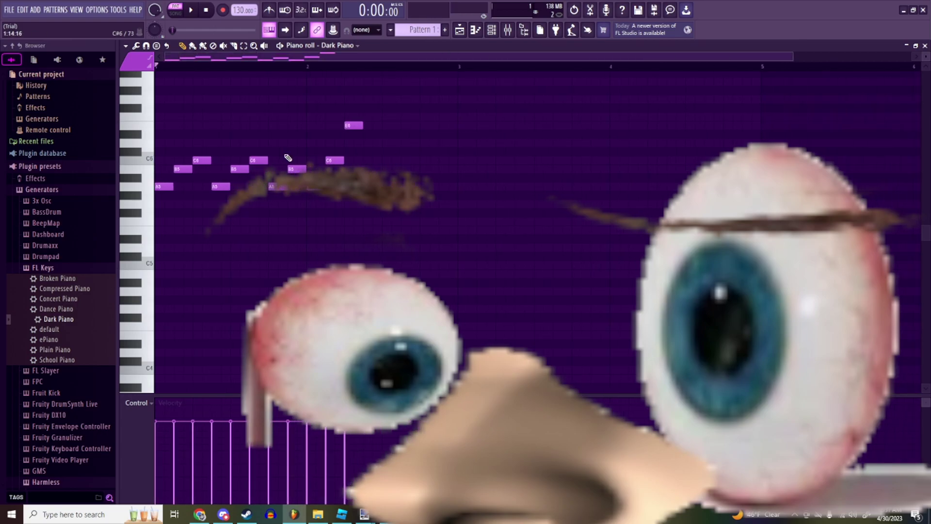
scroll(288, 157, "up", 2)
left_click_drag(487, 103, 349, 217)
mouse_move(344, 187)
left_mouse_down()
mouse_move(164, 156)
mouse_move(240, 186)
mouse_move(335, 187)
left_mouse_up()
scroll(217, 169, "down", 2)
scroll(393, 156, "up", 4)
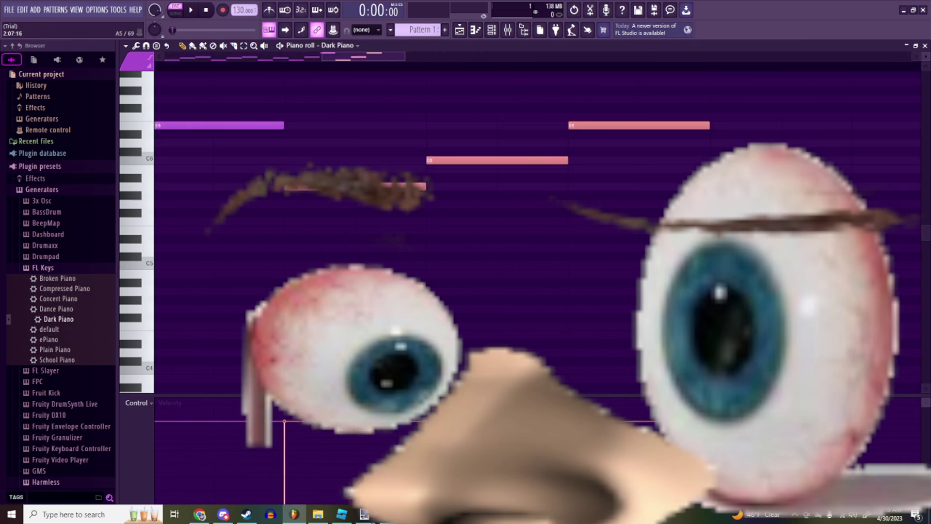
Step: Repeat the A5, C6, E6 group once more and drop its final E6 so the melody ends at bar 3
scroll(381, 225, "down", 4)
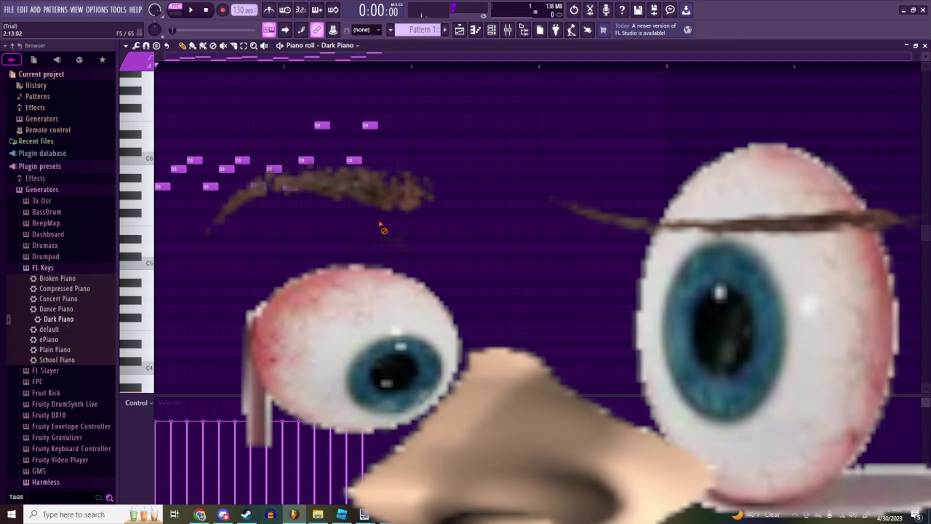
key("ctrl+v")
left_click_drag(158, 184, 383, 186)
scroll(391, 194, "up", 2)
scroll(388, 187, "up", 4)
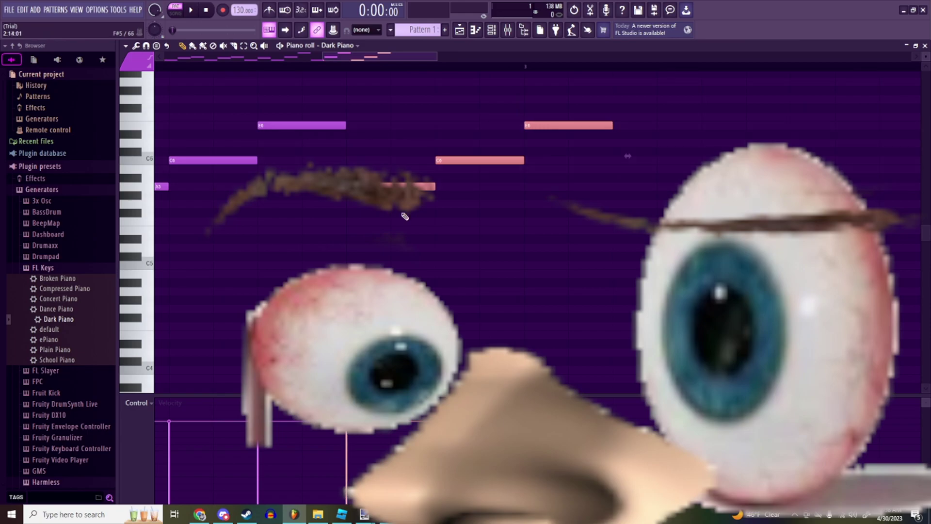
scroll(627, 156, "down", 5)
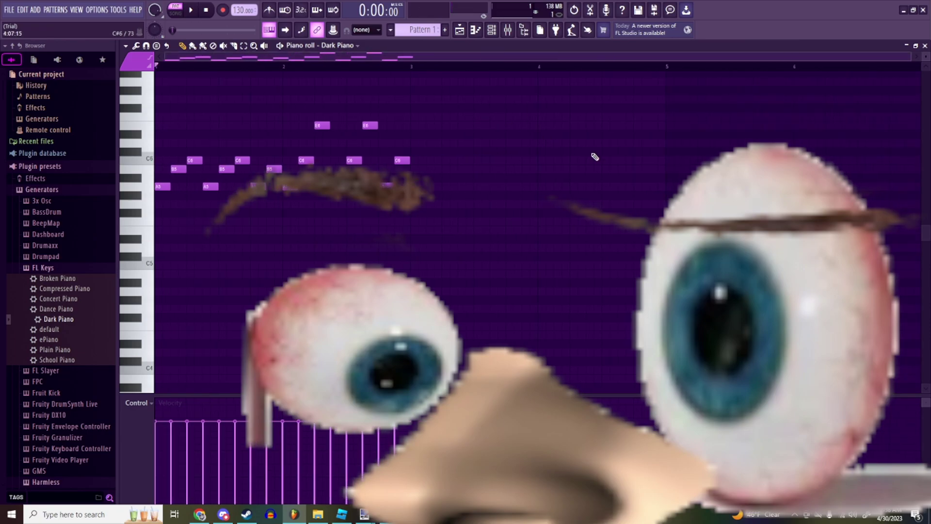
Step: Leave the maximized piano roll and place a Pattern 1 clip at the start of Track 1 in the playlist
left_click(915, 49)
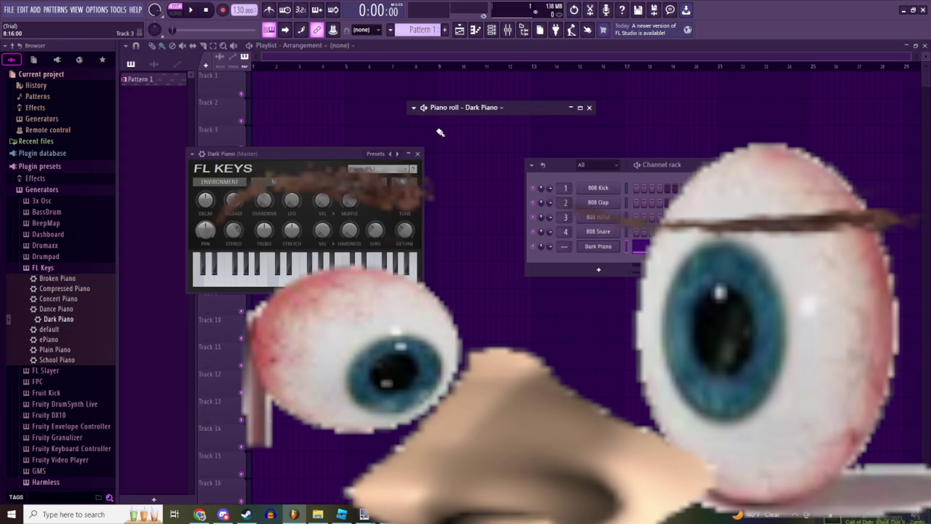
left_click(355, 93)
left_click_drag(375, 77, 275, 75)
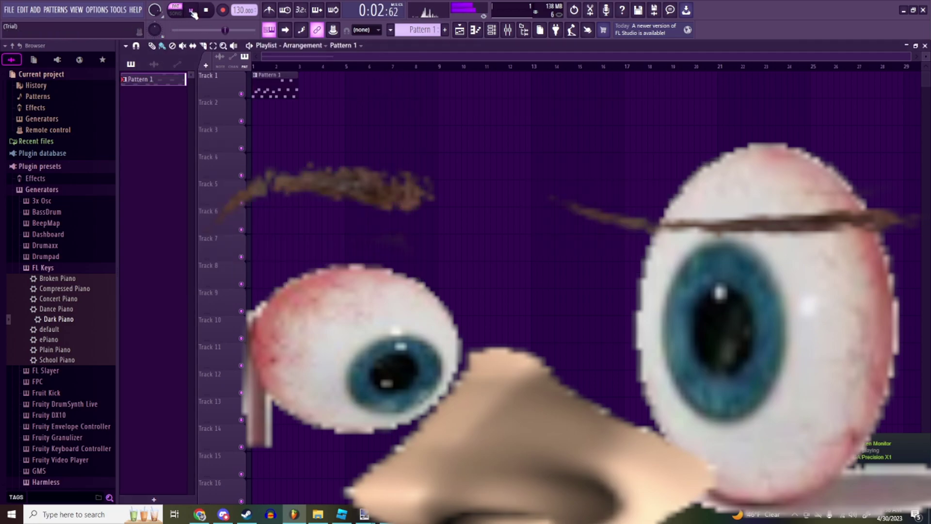
Step: Add three more Pattern 1 clips end to end on Track 1, starting at bars 3, 5 and 7
scroll(279, 54, "up", 5)
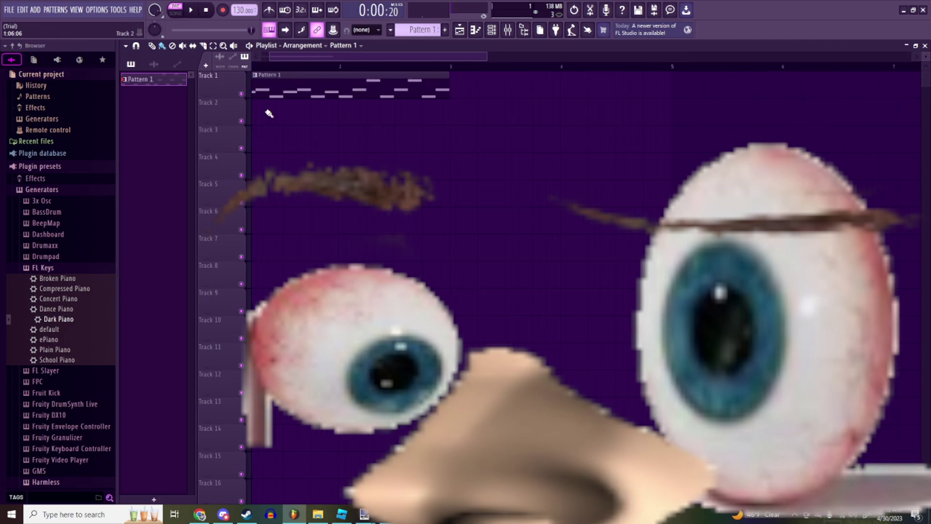
left_click(470, 88)
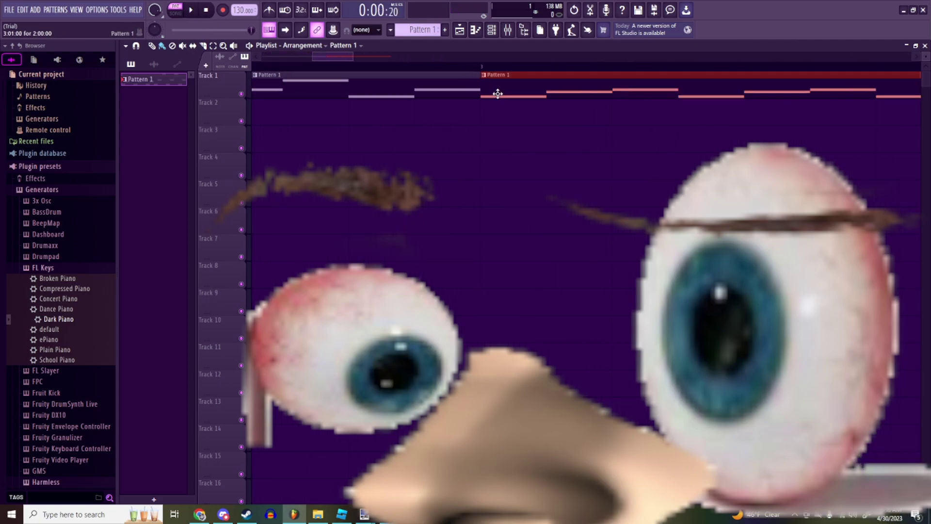
scroll(539, 110, "down", 4)
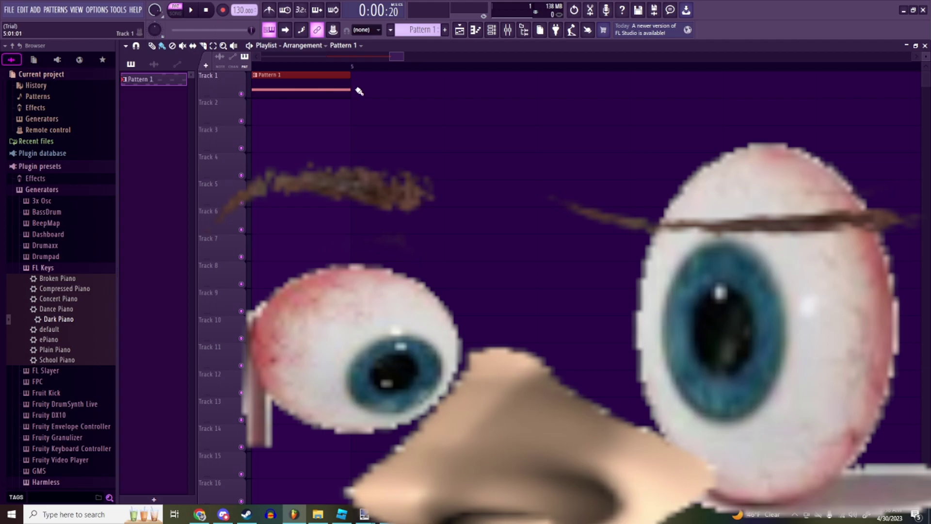
left_click(359, 90)
scroll(543, 130, "up", 4)
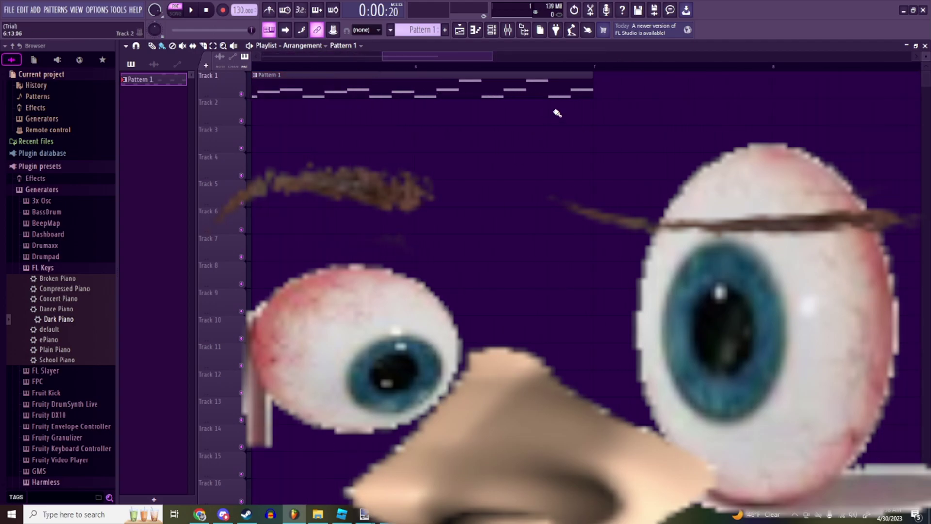
left_click(638, 89)
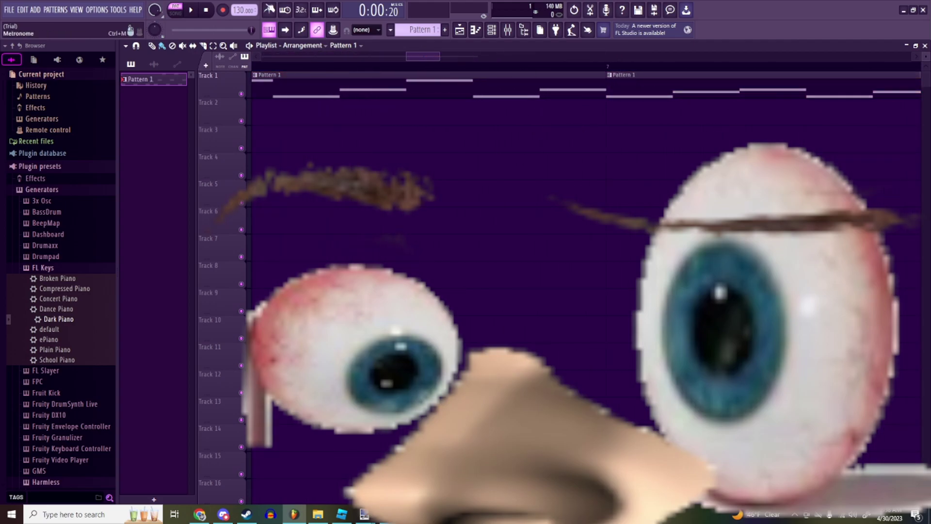
Step: Set the tempo to 522 BPM and play the arrangement in song mode, stopping it after a short listen
scroll(583, 328, "down", 6)
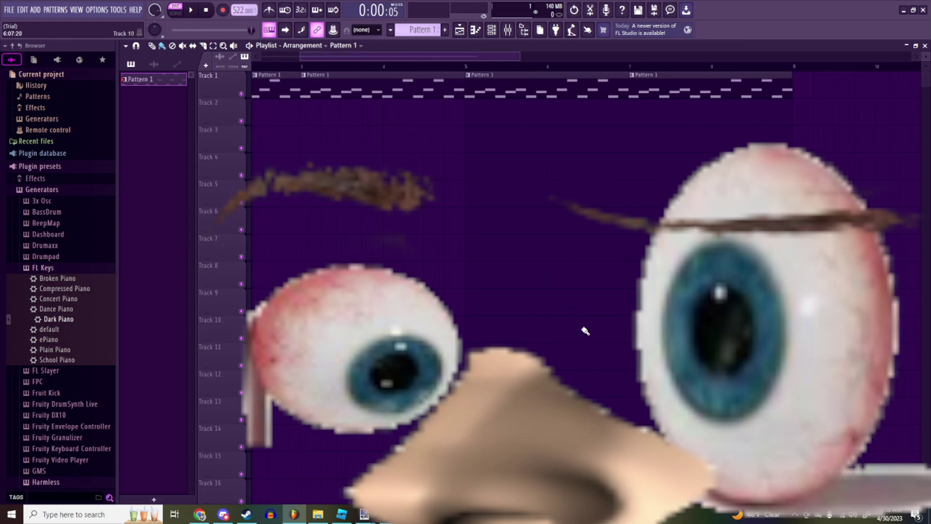
key("l")
left_click(270, 67)
key("space")
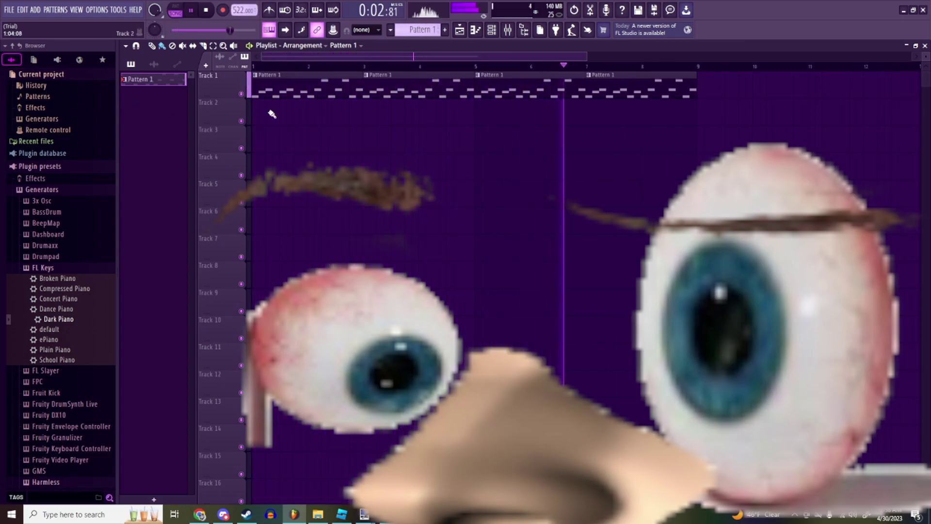
key("space")
Step: Duplicate the four Pattern 1 clips on Track 1 so the copies start at bar 9
scroll(777, 141, "up", 3)
scroll(778, 141, "down", 5)
left_click_drag(590, 167, 252, 92)
left_click_drag(297, 72, 572, 91)
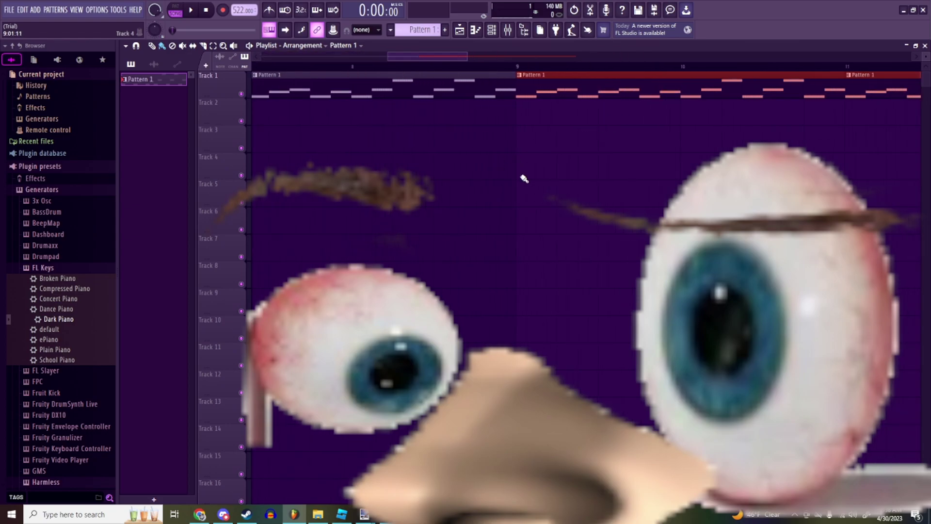
scroll(507, 139, "up", 4)
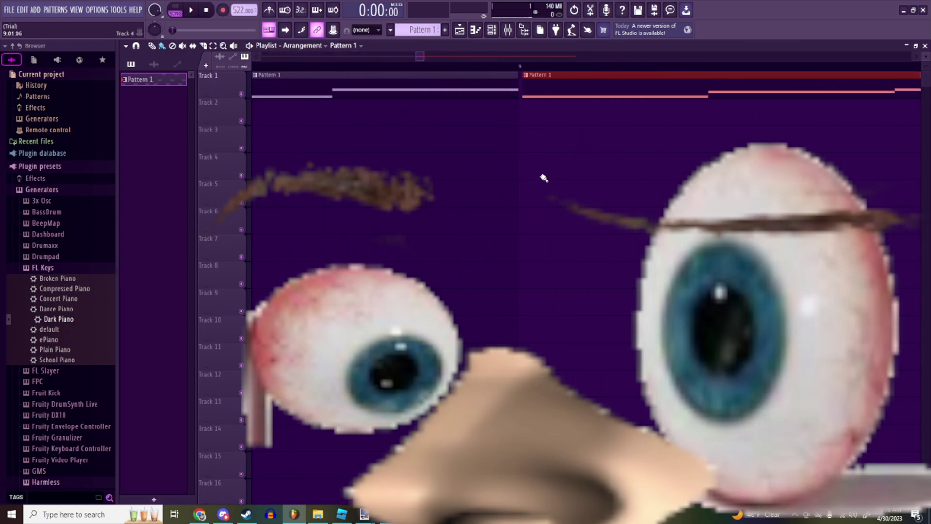
scroll(527, 191, "down", 4)
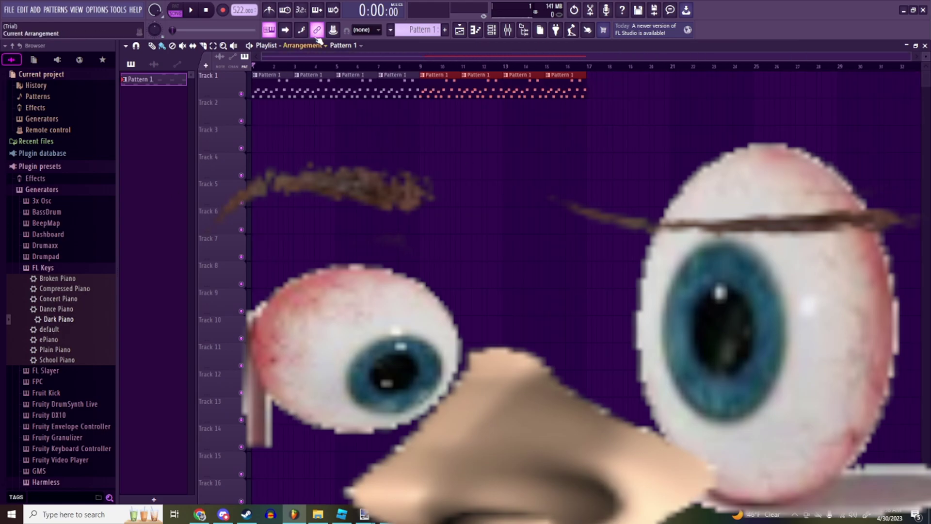
Step: Reopen the Dark Piano piano roll at full size and select all its notes
left_click(408, 75)
left_click(577, 107)
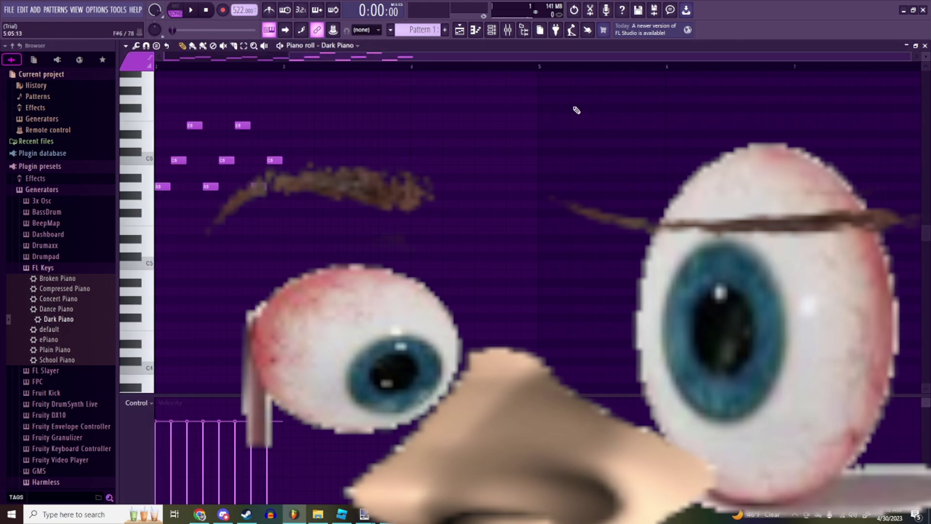
Step: Search the browser for "synth" and load the Andromeda TE preset into a new channel
left_click(48, 497)
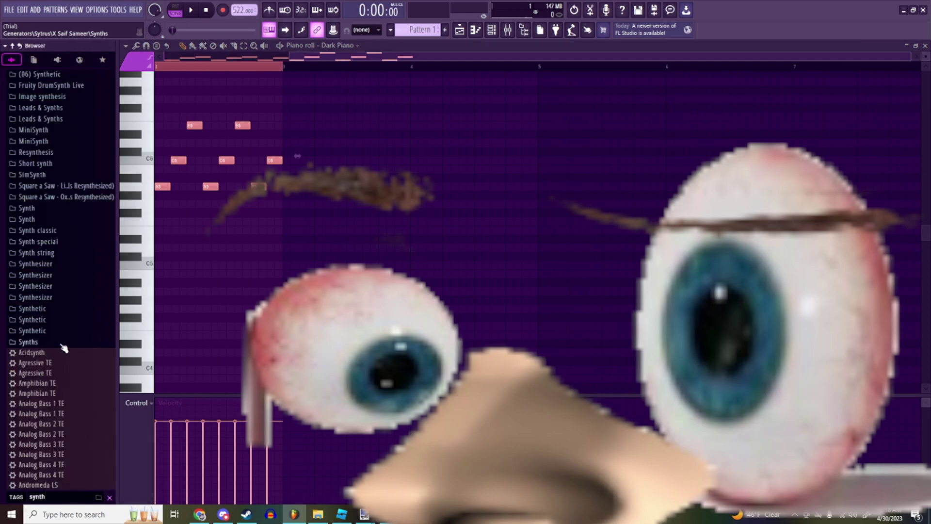
scroll(63, 348, "down", 10)
right_click(63, 200)
left_click(91, 207)
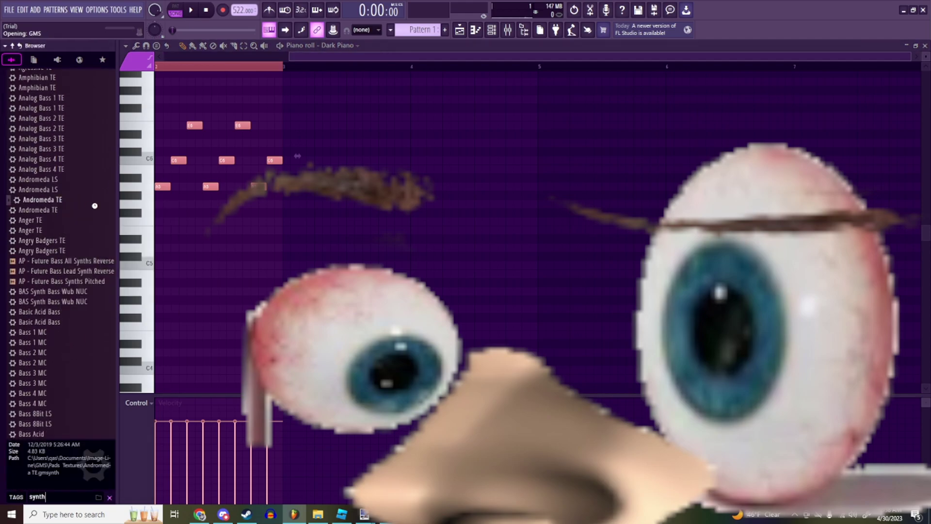
Step: Switch the piano roll to the Andromeda TE channel and play the melody for a short listen
left_click_drag(427, 55, 311, 55)
left_click(341, 46)
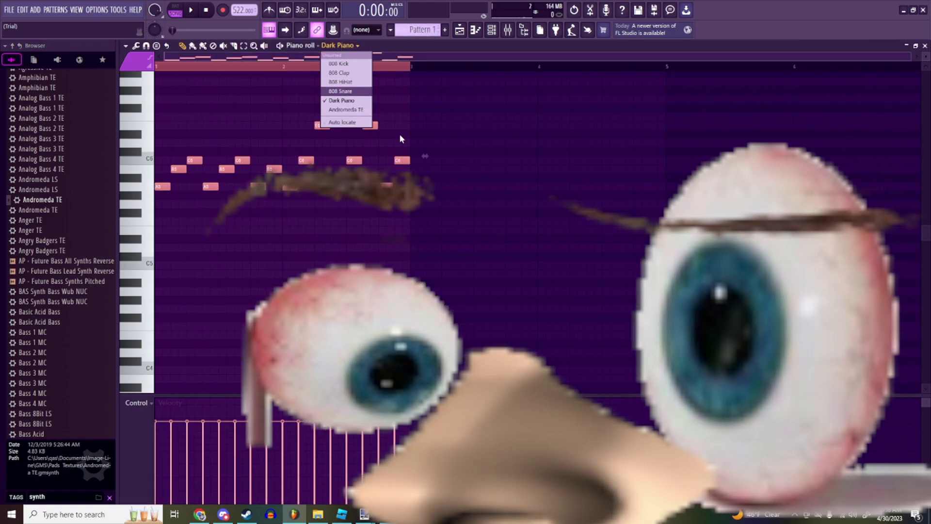
left_click(362, 110)
key("space")
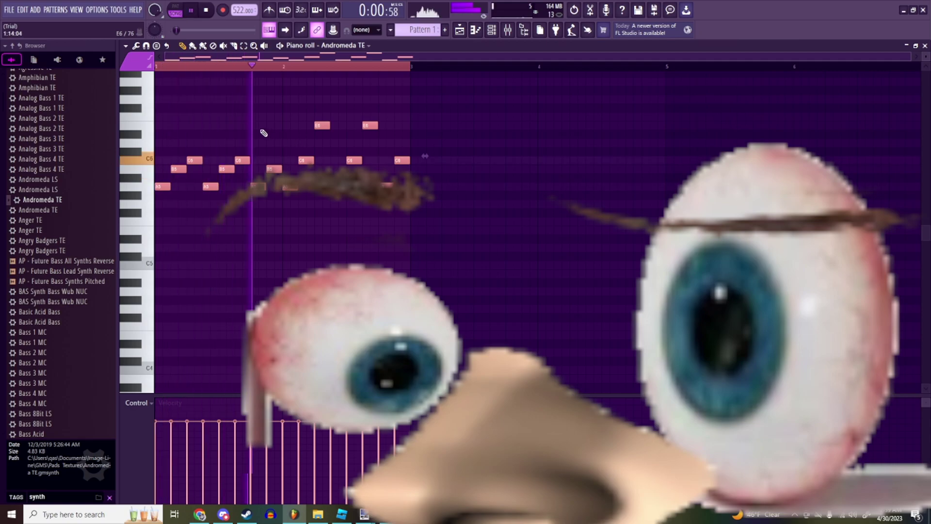
key("space")
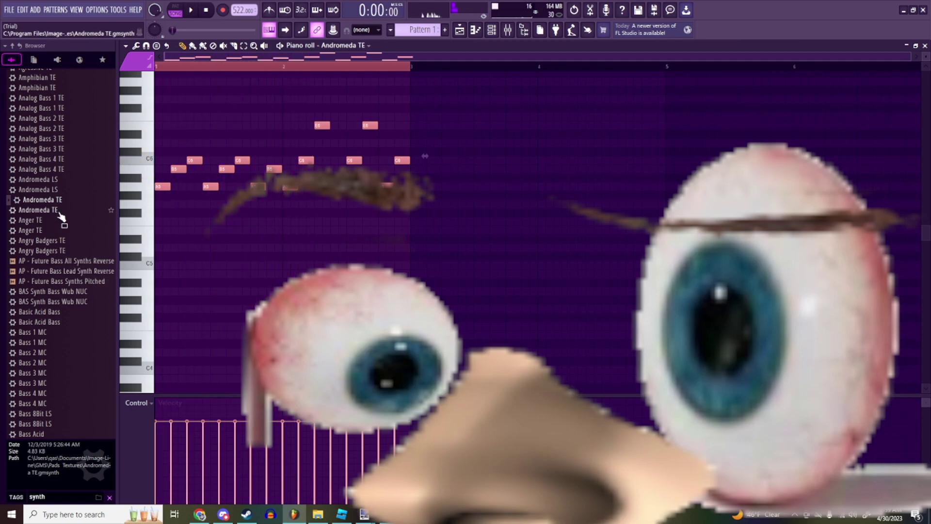
Step: Replace the Andromeda TE instrument with the Anger TE preset and play the melody while browsing the bass presets
right_click(60, 232)
left_click(100, 232)
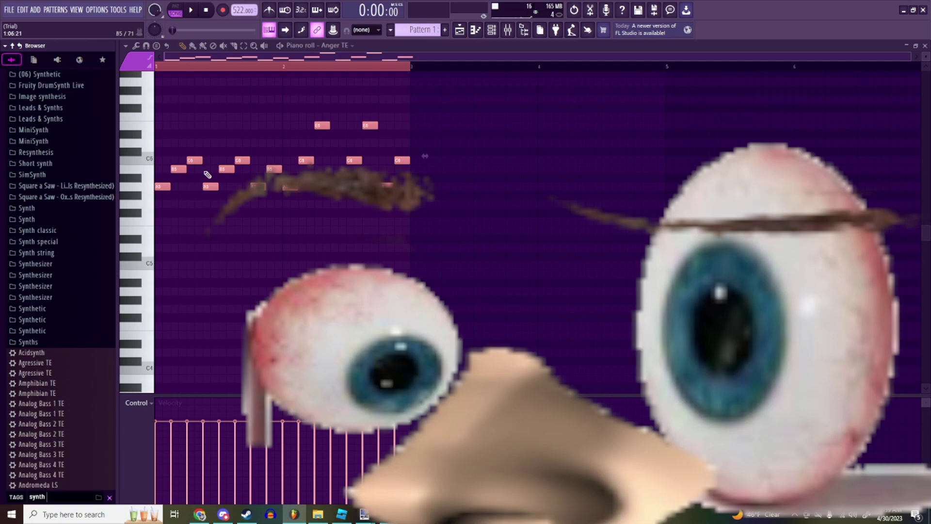
key("space")
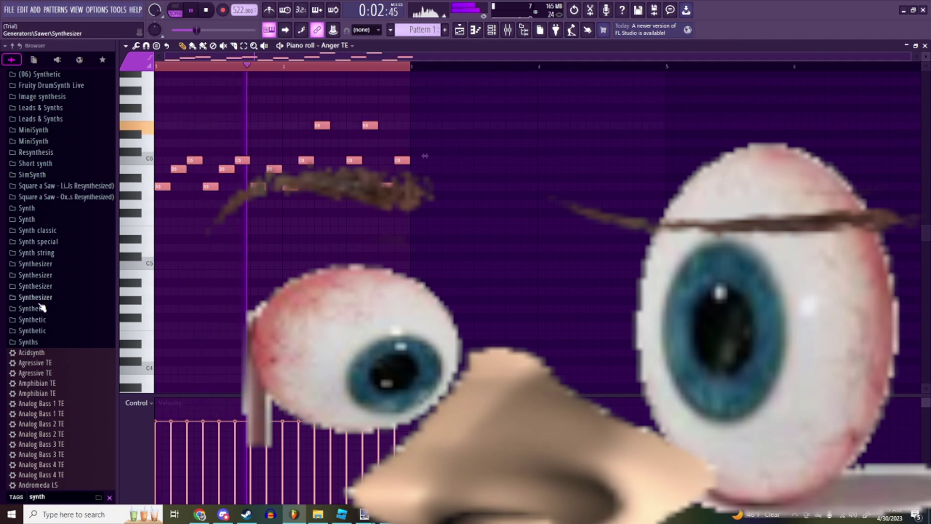
scroll(42, 281, "down", 15)
scroll(44, 272, "down", 5)
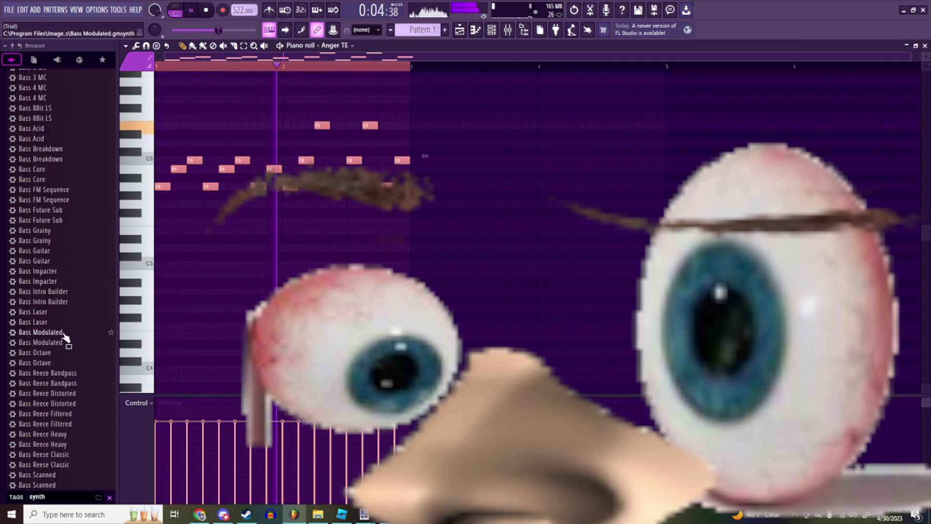
Step: Switch the piano roll's target channel to 808 Snare and on to 808 Clap, and minimize the piano roll
left_click(337, 45)
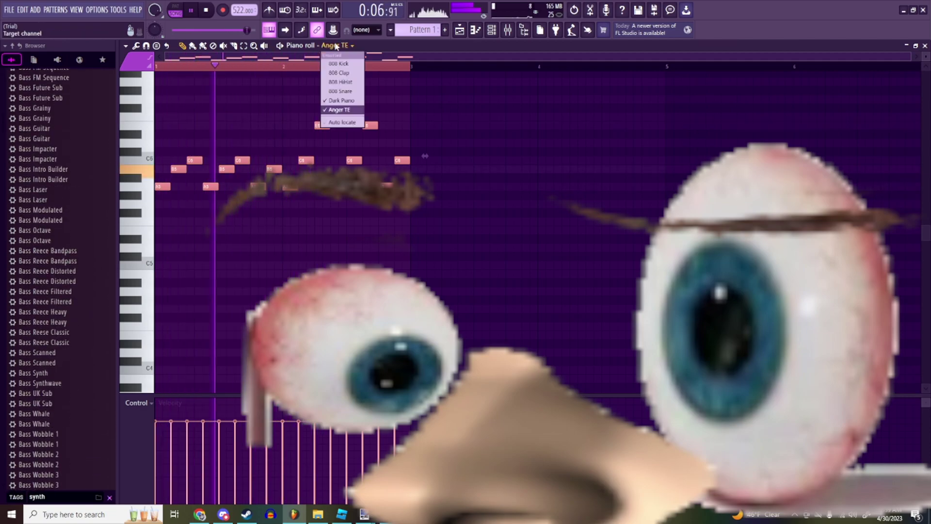
left_click(356, 92)
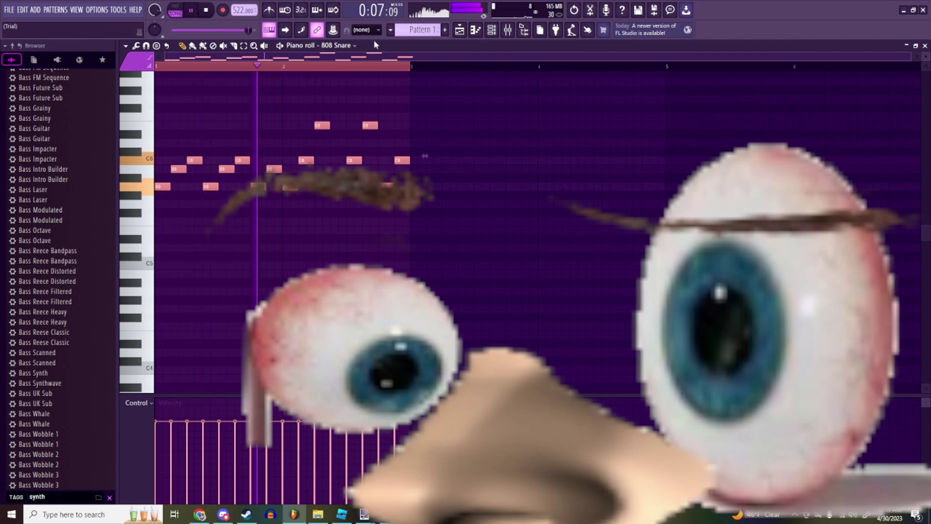
left_click(339, 45)
left_click(339, 73)
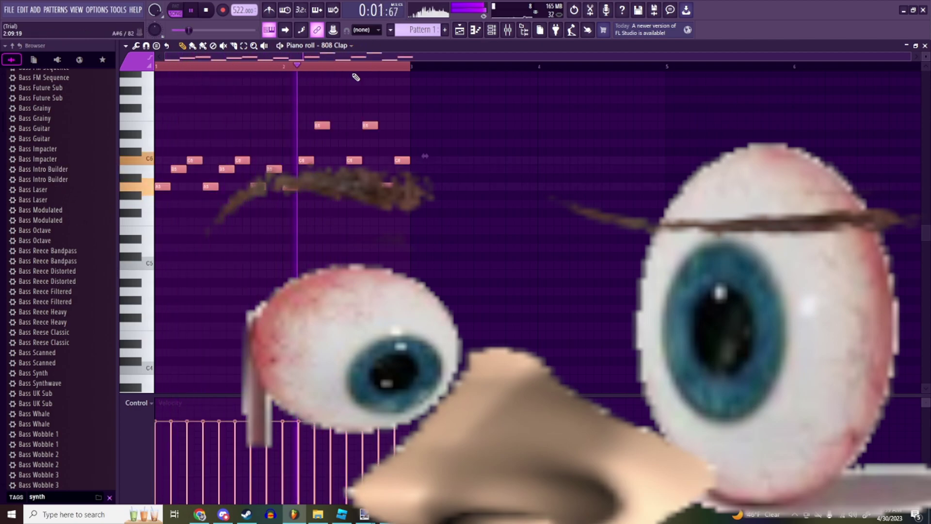
left_click(906, 46)
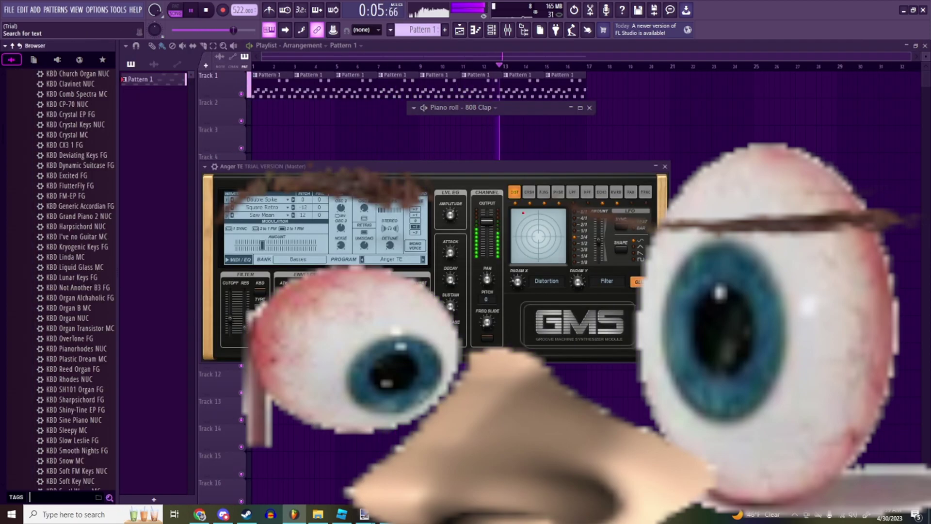
Step: Search the browser for "amen" and place two consecutive Amen_VP9000_Pitch6_134.2 clips on Track 2, starting at bar 1
left_click_drag(68, 94, 210, 110)
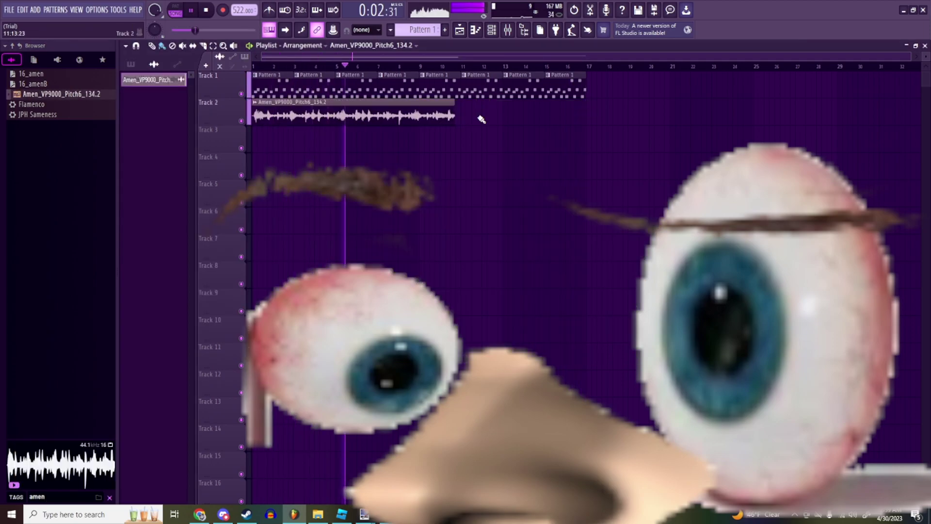
scroll(419, 114, "up", 5)
left_click(419, 114)
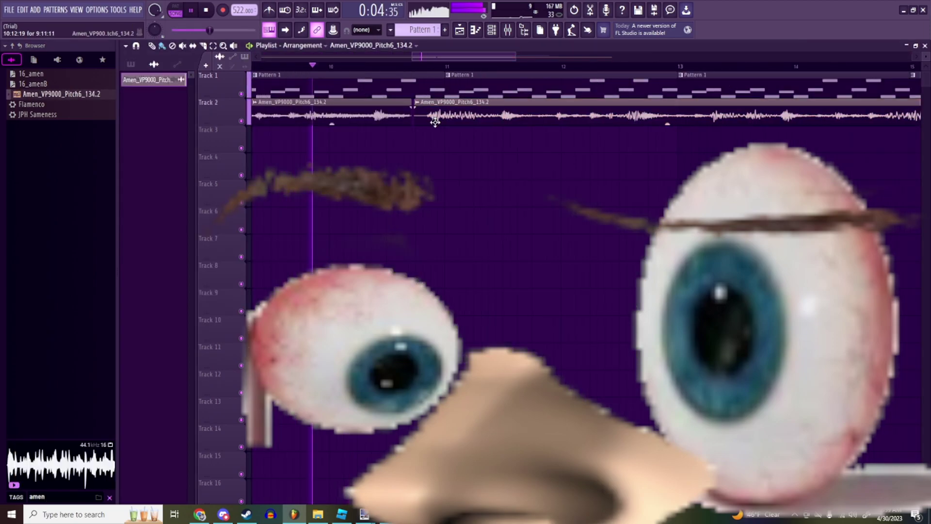
scroll(434, 123, "down", 5)
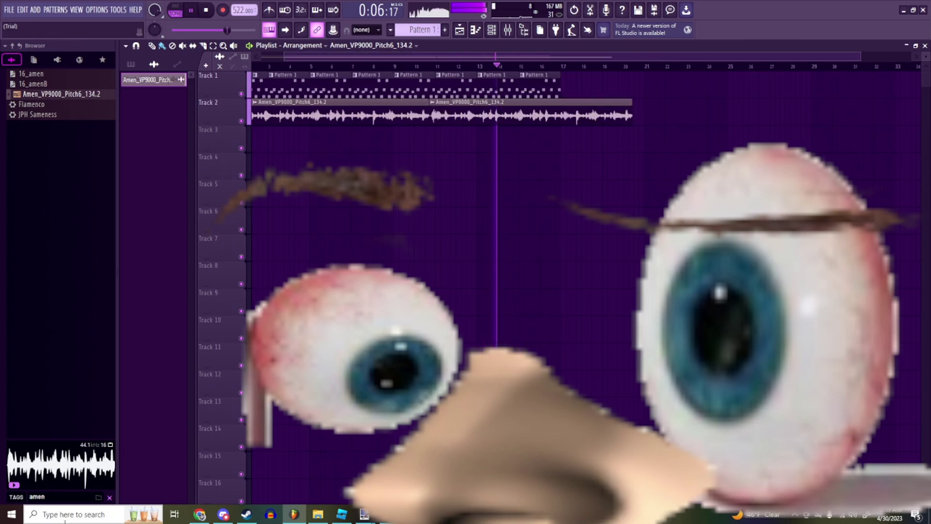
Step: Search the browser for "goofy"
left_click(109, 497)
type("goofy")
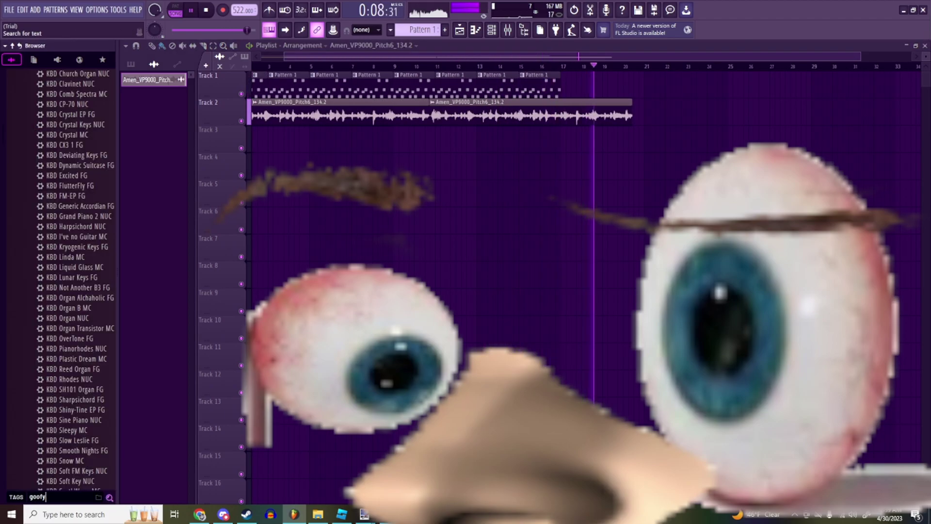
type("ahh")
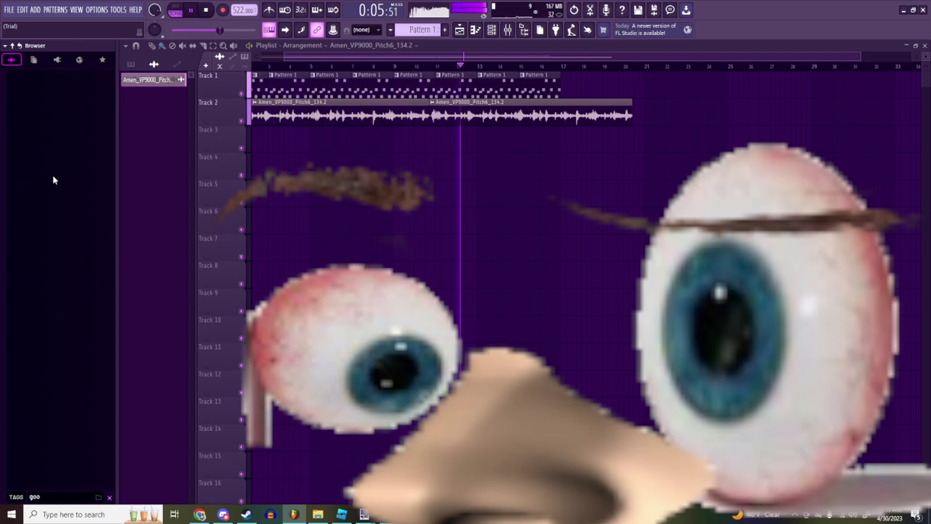
key("BackSpace")
key("BackSpace")
key("BackSpace")
key("BackSpace")
key("BackSpace")
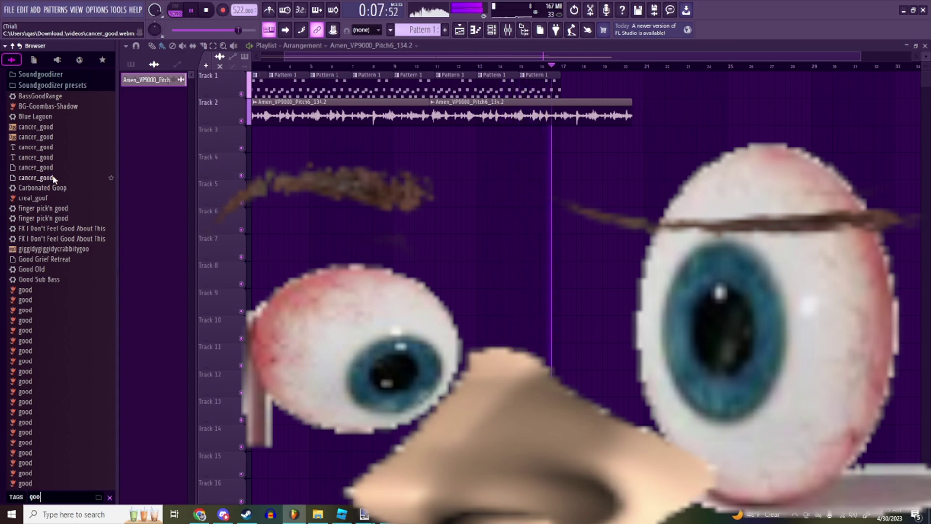
key("BackSpace")
type("fy")
key("BackSpace")
key("BackSpace")
type("ofty")
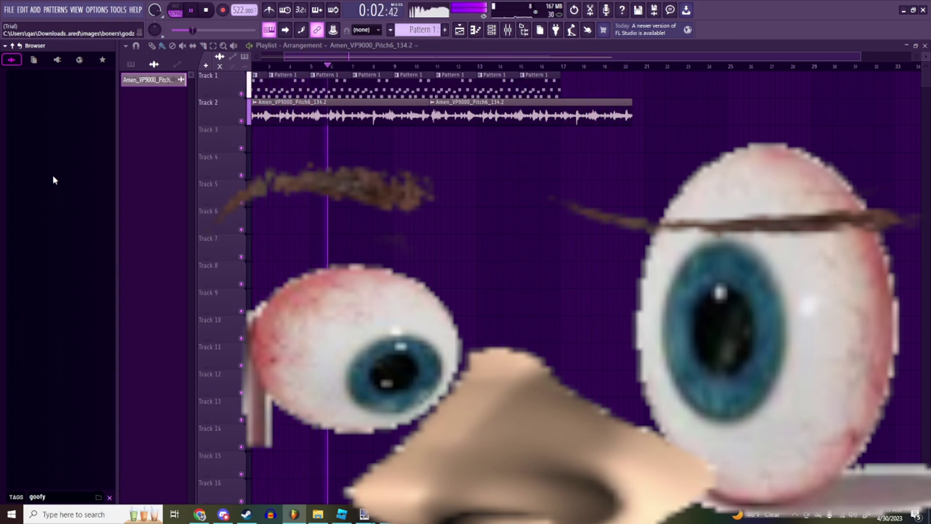
key("BackSpace")
key("BackSpace")
type("y")
Step: Place the goofyah sample at the start of Track 3 and trim its end to match the Amen clips
left_click_drag(48, 84, 254, 127)
left_click_drag(379, 128, 310, 129)
scroll(428, 158, "down", 3)
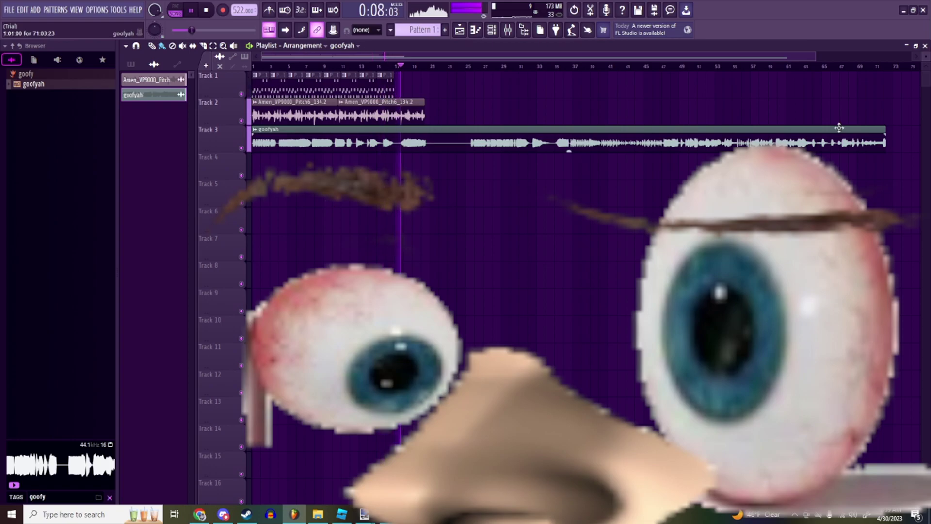
left_click_drag(427, 136, 424, 137)
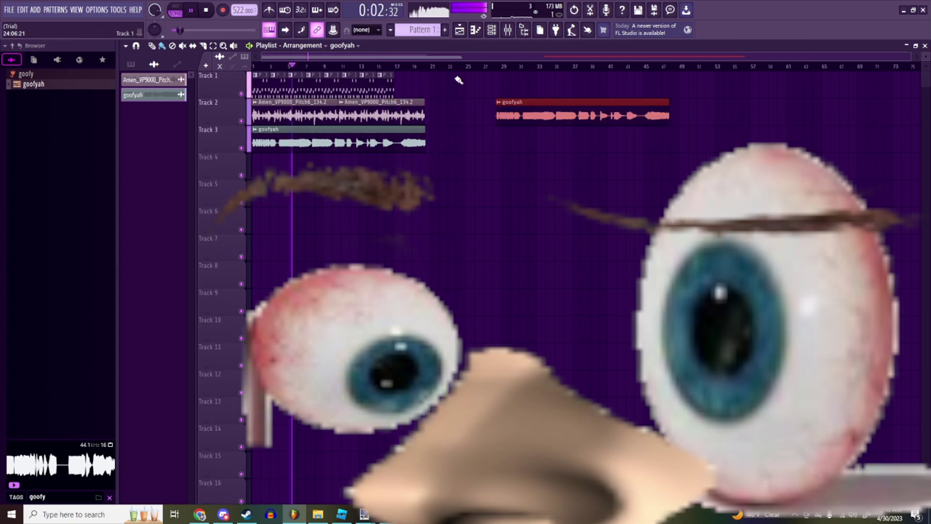
Step: Delete the extra goofyah clip on Track 2 and stop the playback
key("Delete")
key("space")
left_click(469, 66)
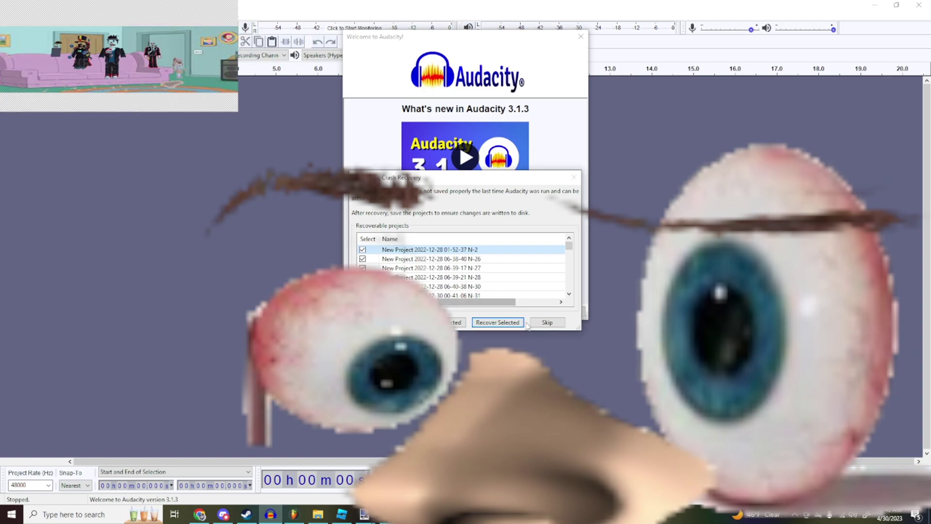
Step: Switch to Audacity, skip the crash recovery and close the welcome window
left_click(538, 324)
left_click(557, 310)
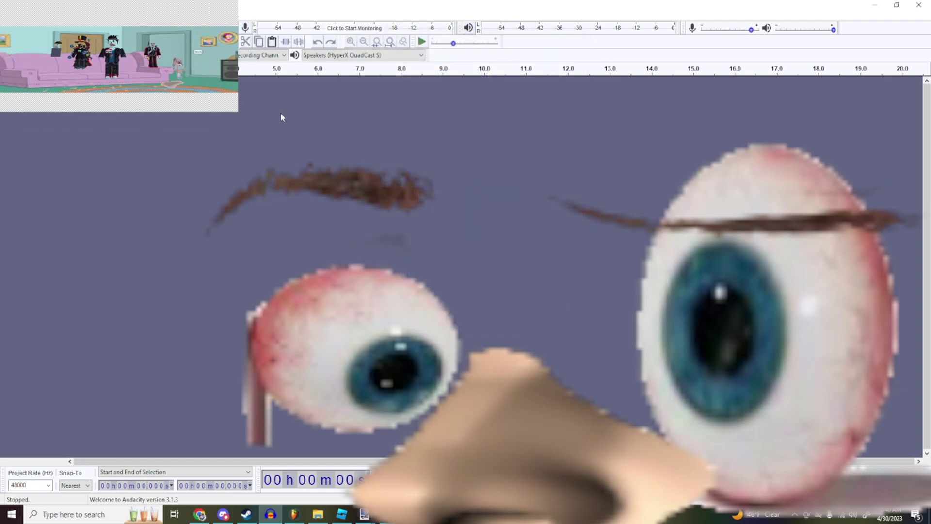
Step: Choose the recording device and record about 10 seconds of audio
left_click(157, 55)
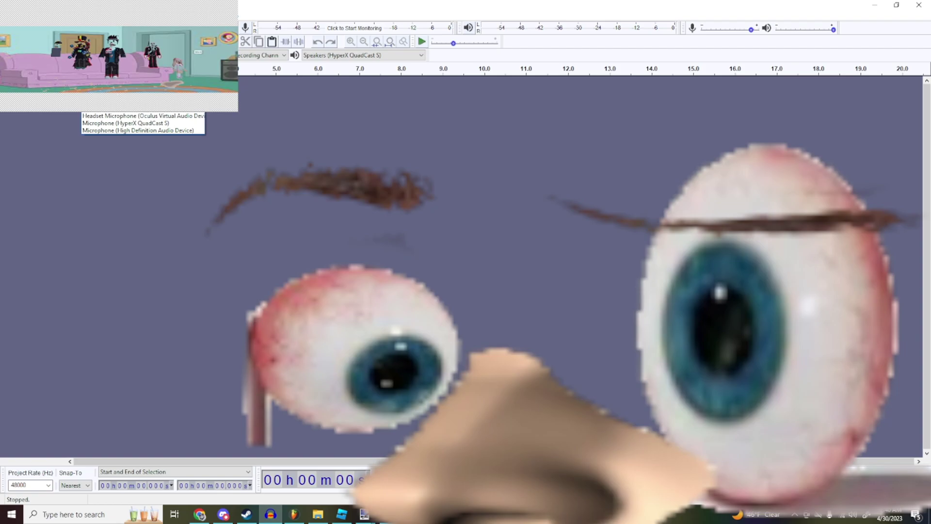
left_click(145, 90)
left_click(133, 35)
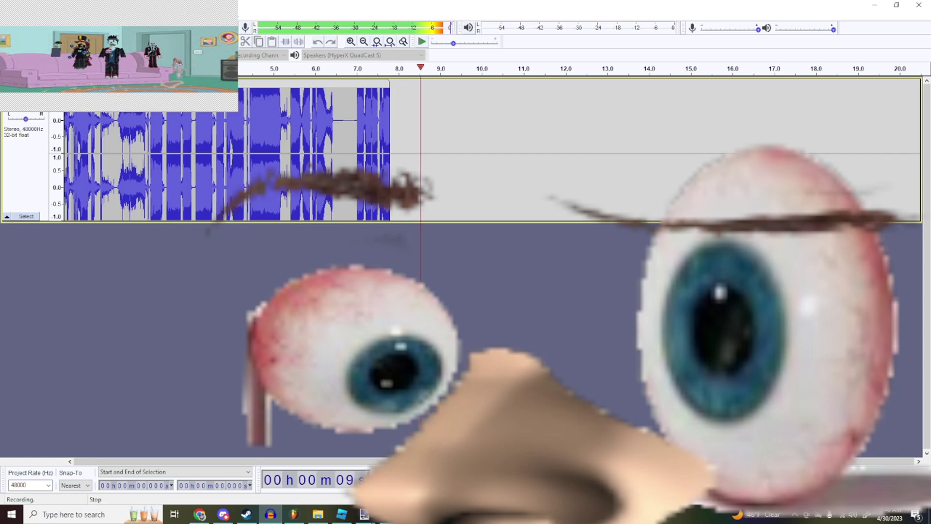
left_click(65, 34)
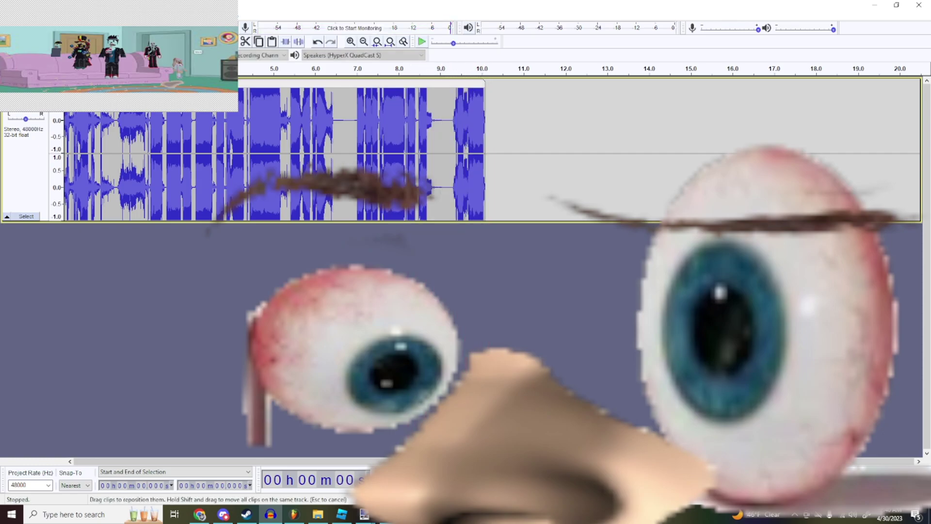
Step: Select the whole recorded clip and apply the Bass and Treble effect with treble at 12 dB
left_click(278, 84)
left_click(165, 15)
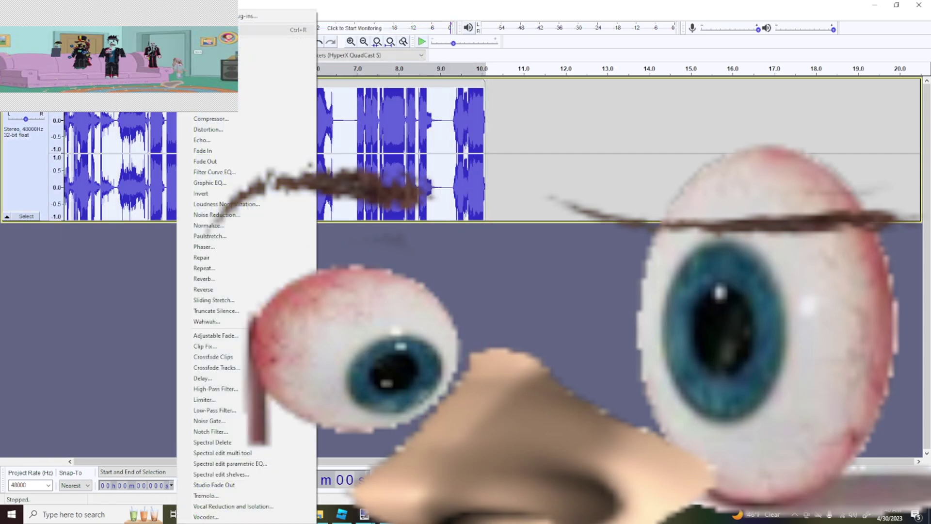
left_click(213, 66)
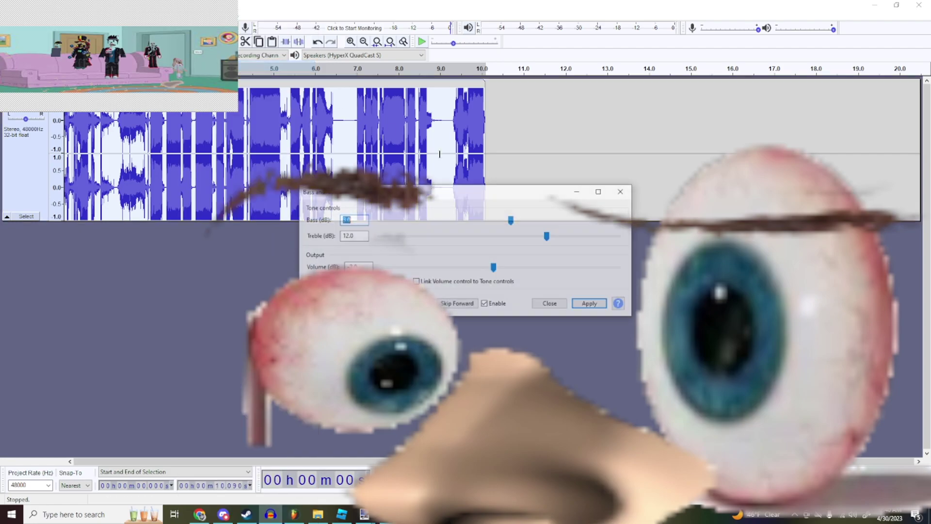
left_click(603, 309)
key("alt+c")
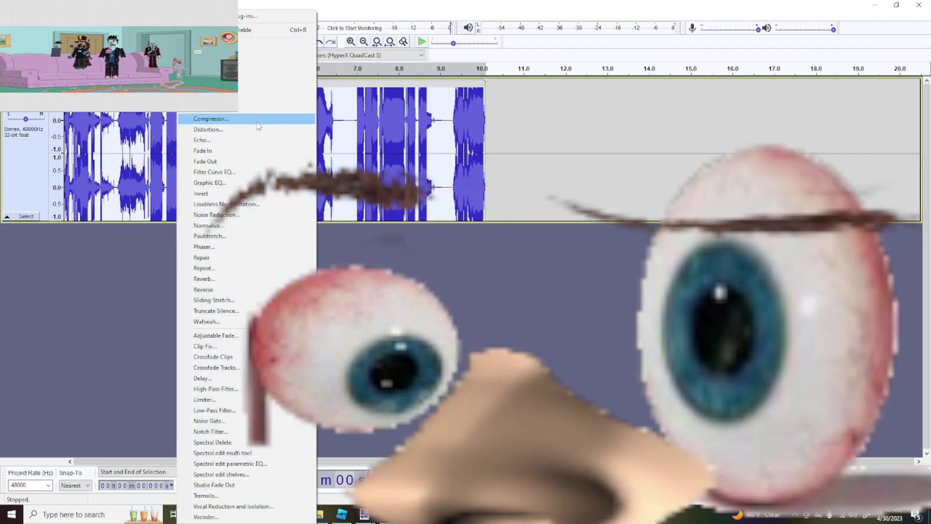
Step: Open the Distortion effect, choose the Cubic Curve (odd harmonics) type and play the clip to hear it
left_click(257, 129)
left_click(473, 195)
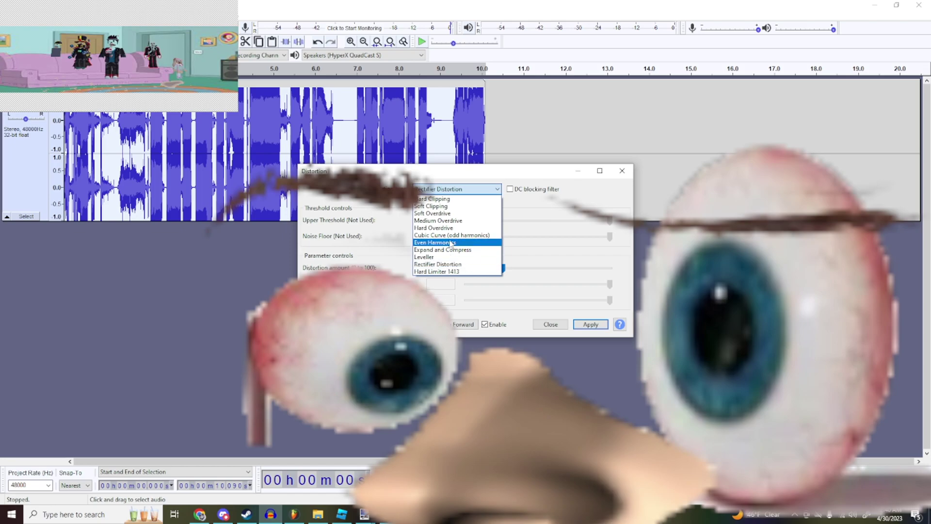
left_click(459, 238)
left_click(39, 34)
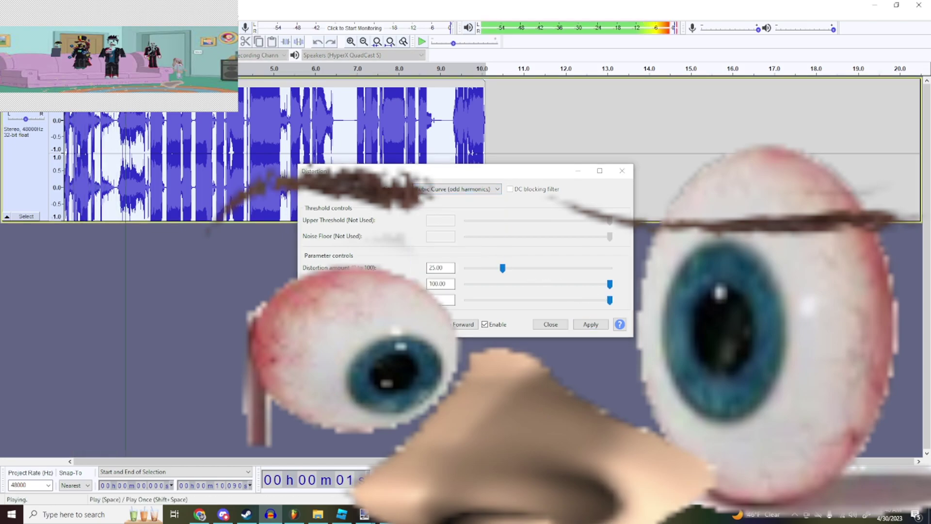
Step: Change the distortion type to Even Harmonics, set the distortion amount to 63 and apply it to the clip
left_click(480, 188)
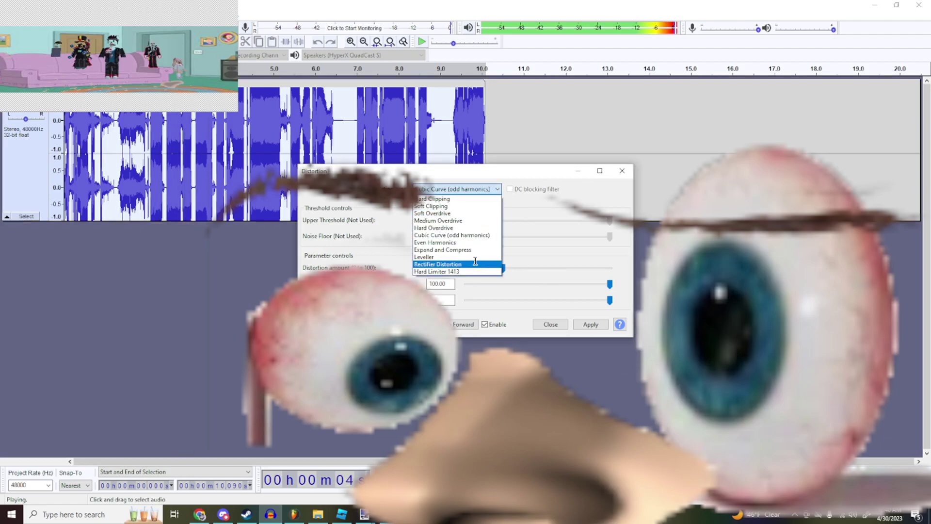
left_click(437, 252)
left_click_drag(503, 268, 557, 269)
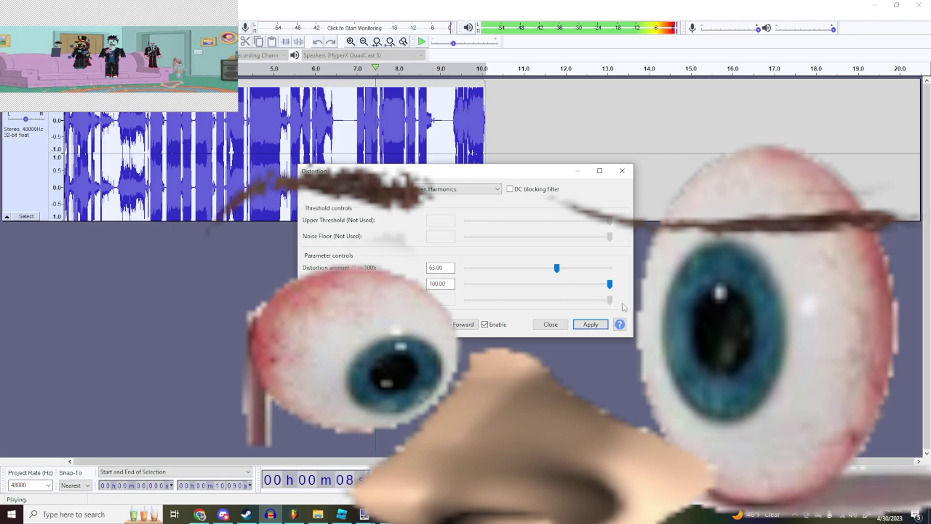
left_click(591, 323)
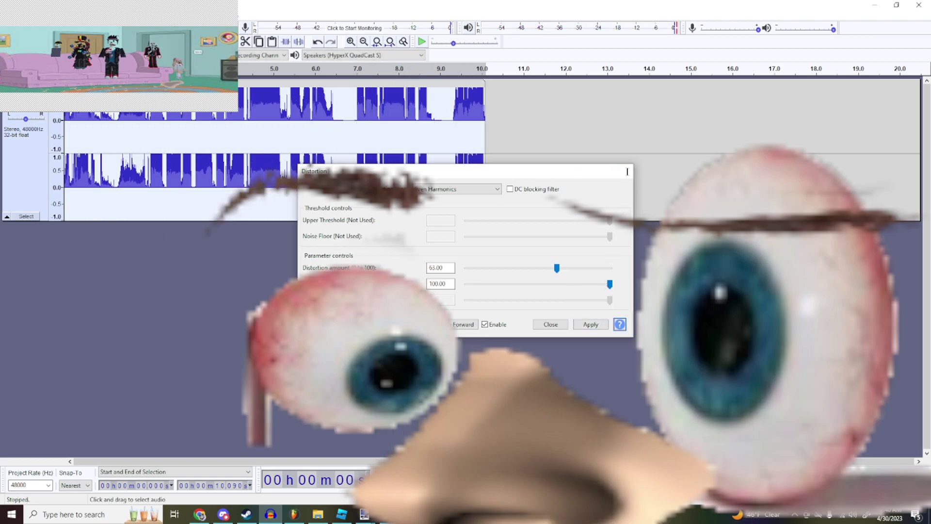
Step: Lower the clip's pitch with Change Pitch at -33% and play the result
left_click(185, 15)
left_click(209, 76)
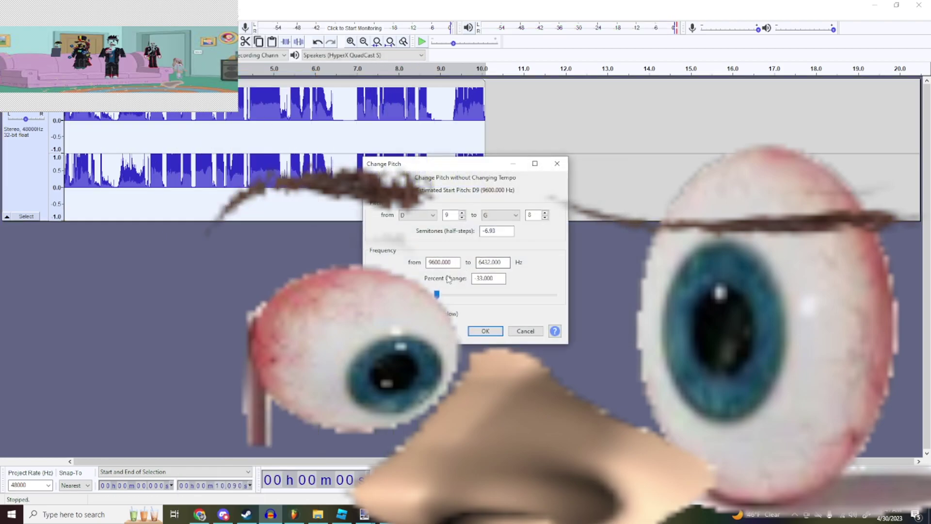
left_click(492, 330)
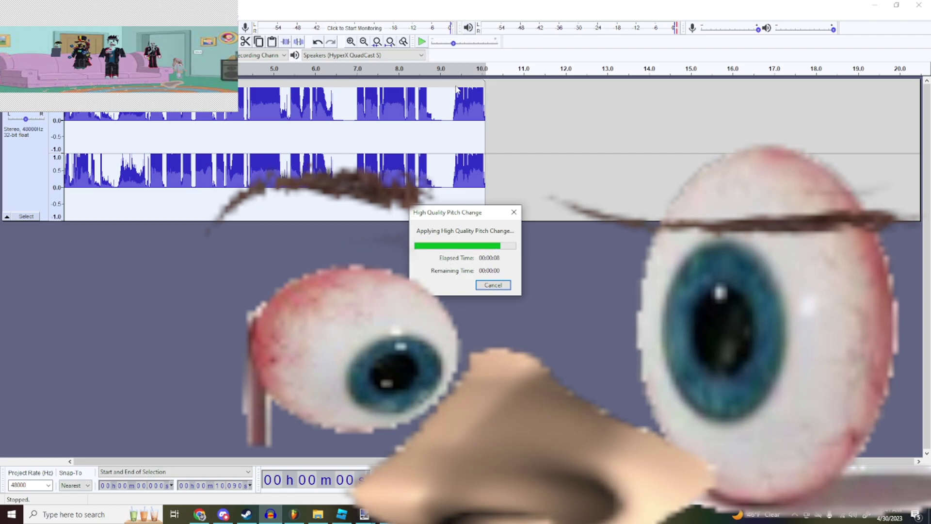
key("space")
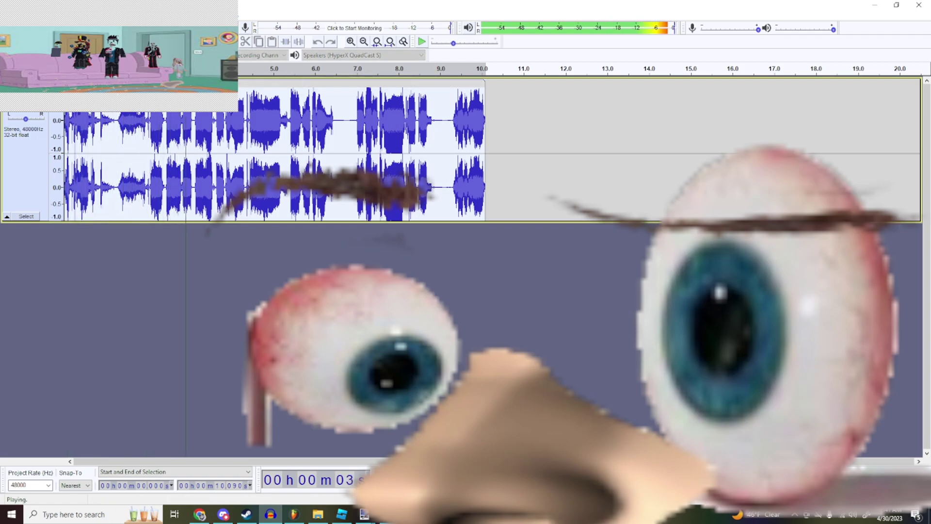
Step: Stop playback, delete about the first two seconds of the clip, and select all the remaining audio
key("space")
left_click_drag(151, 129, 63, 136)
key("Delete")
key("ctrl+a")
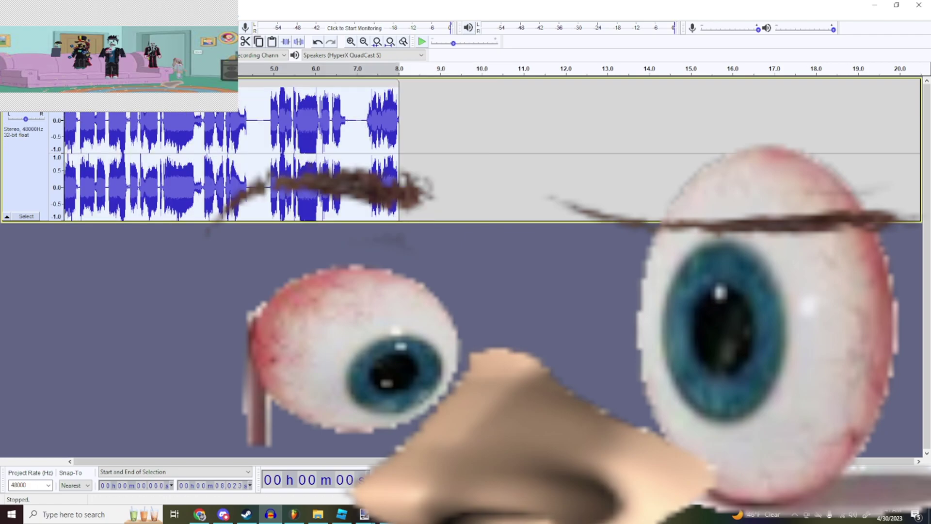
Step: Export the audio as fwefwefwefwefq.wav in WAV (Microsoft) format with Signed 32-bit PCM encoding
left_click(7, 16)
mouse_move(29, 90)
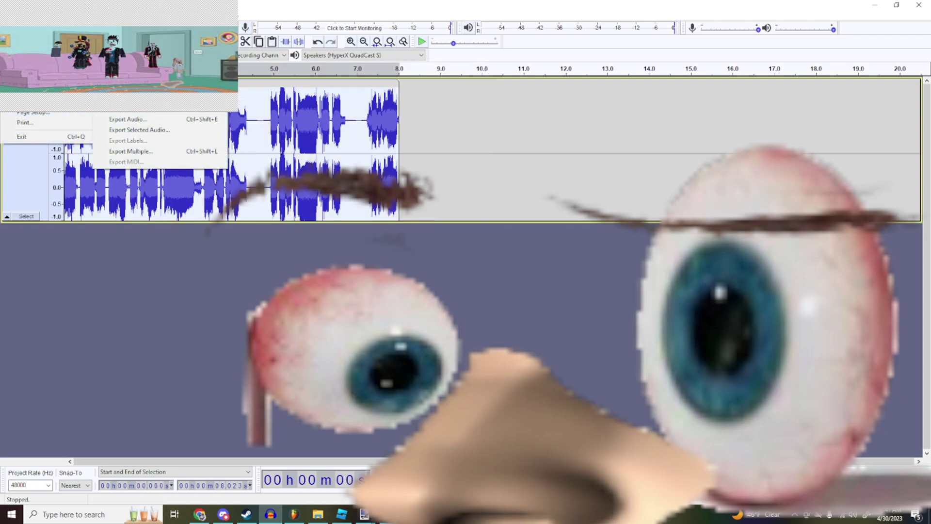
left_click(123, 90)
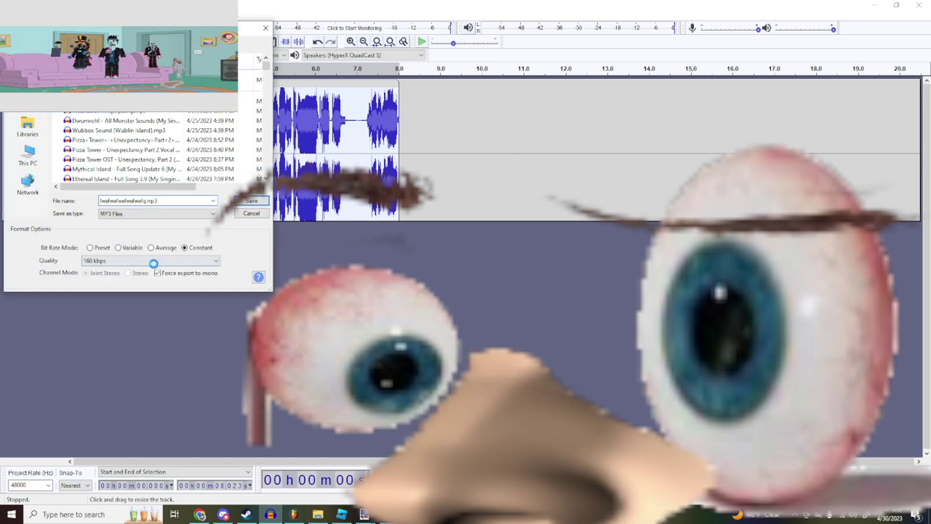
left_click(170, 213)
left_click(162, 222)
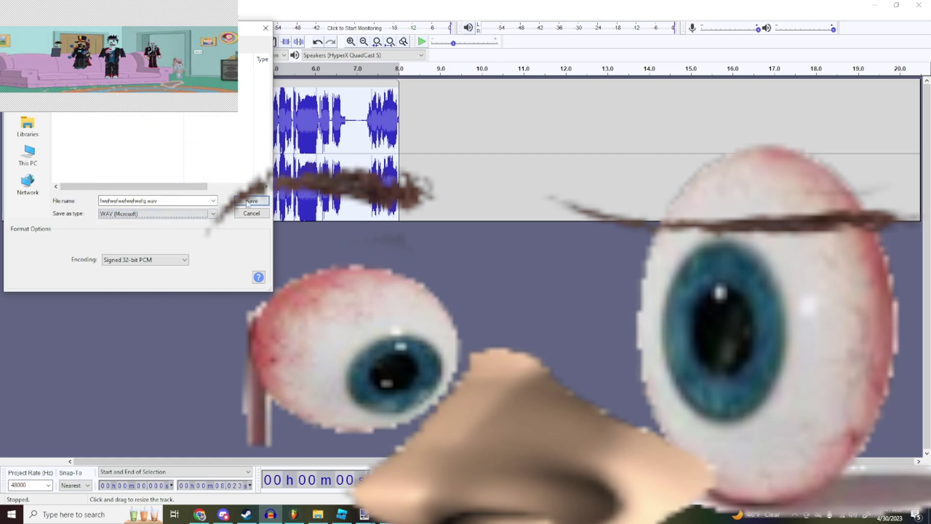
left_click(252, 201)
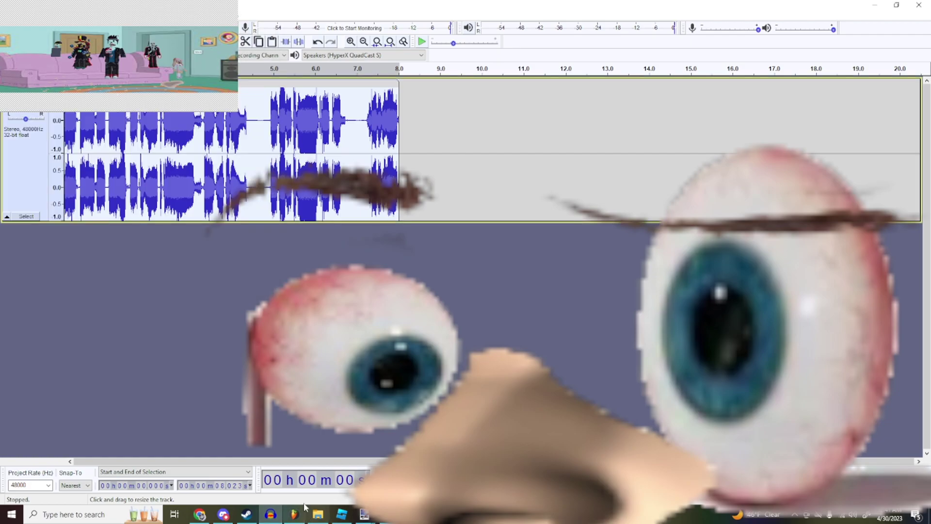
Step: Switch to FL Studio, search the browser for "wef" and audition the listed samples to find the exported recording
left_click(293, 514)
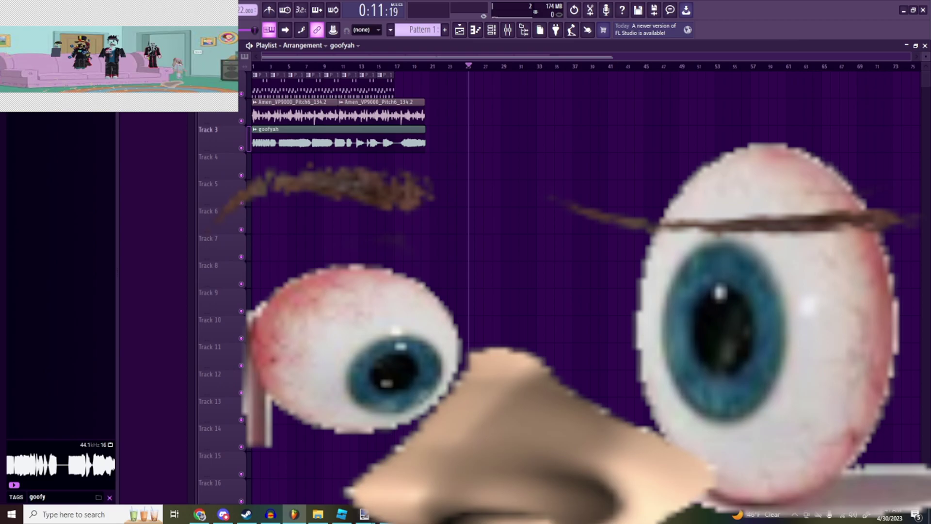
left_click(109, 496)
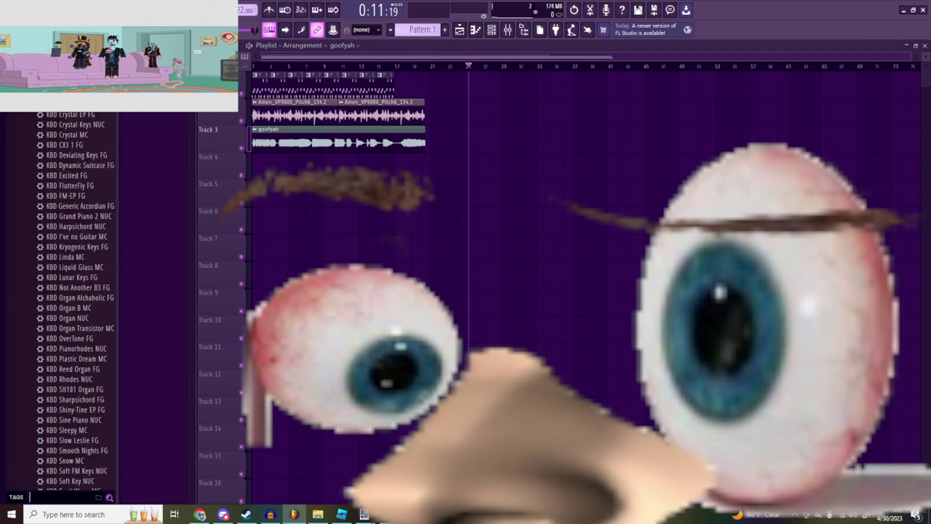
key("Return")
type("wef")
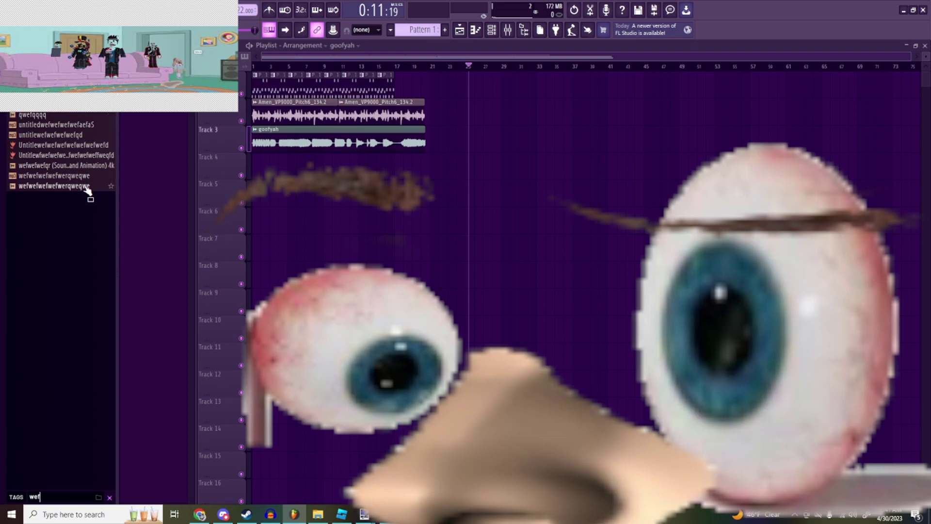
left_click(94, 129)
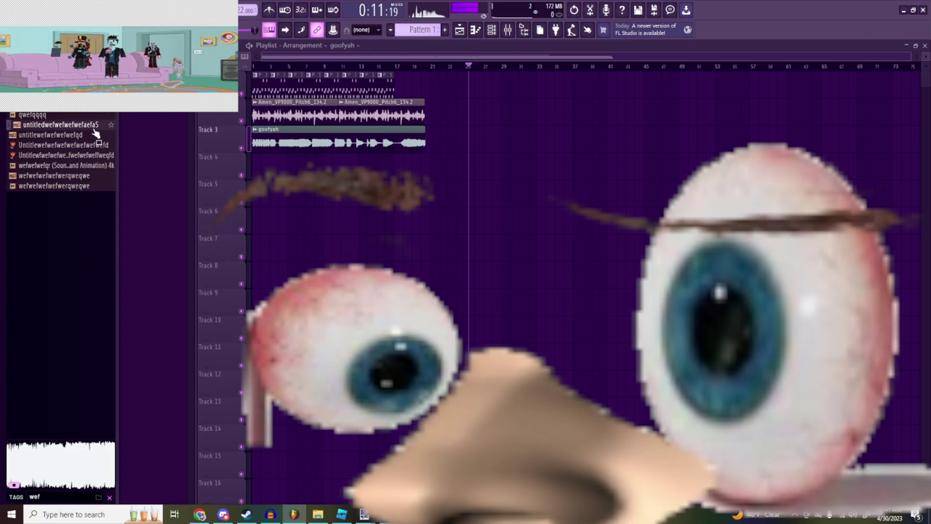
left_click(95, 134)
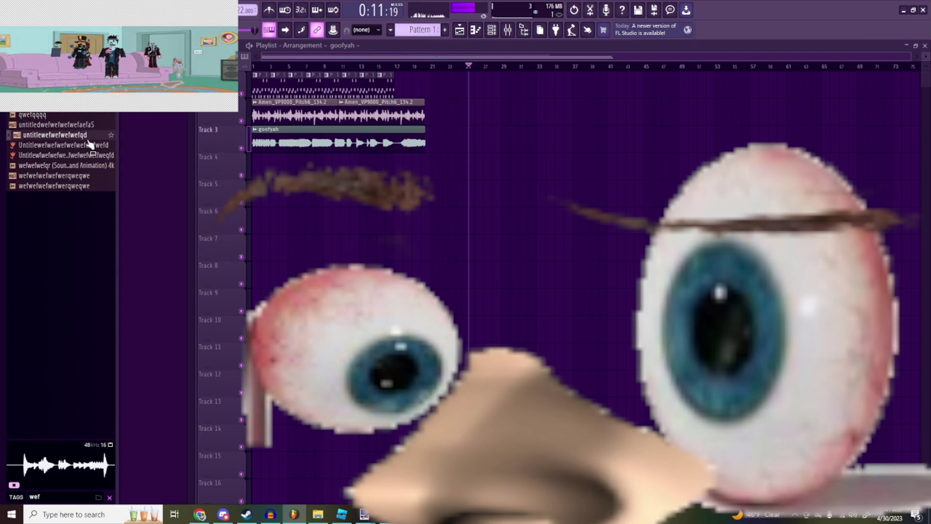
left_click(86, 178)
left_click(83, 186)
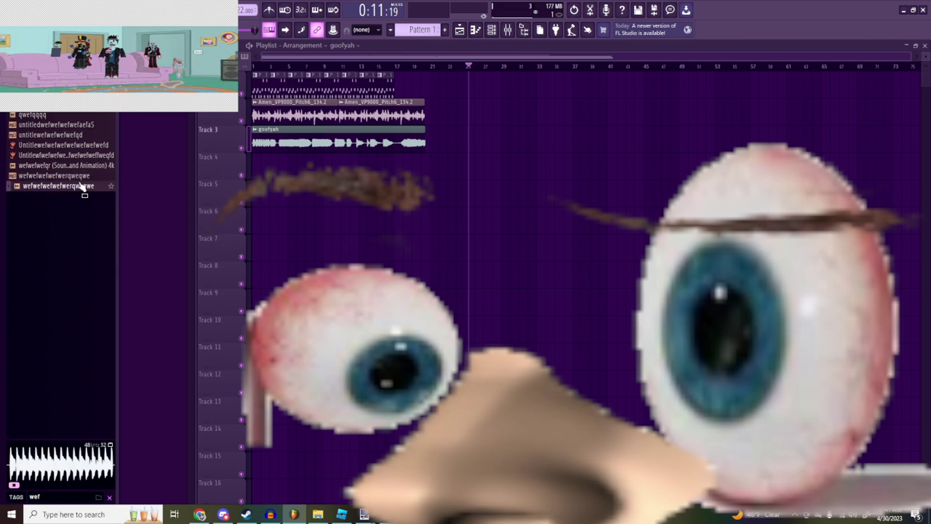
left_click(71, 104)
left_click(64, 108)
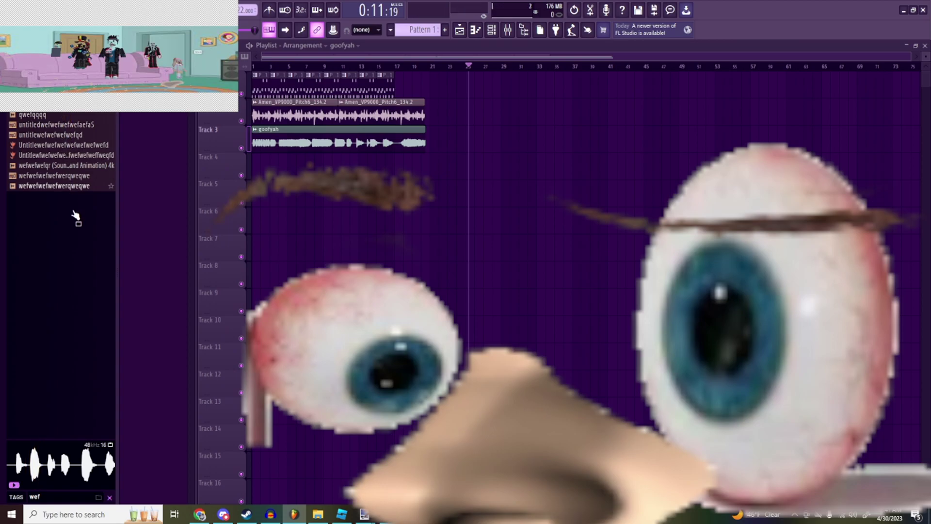
Step: Check the clip in Audacity, return to FL Studio and clear the browser search
left_click(270, 514)
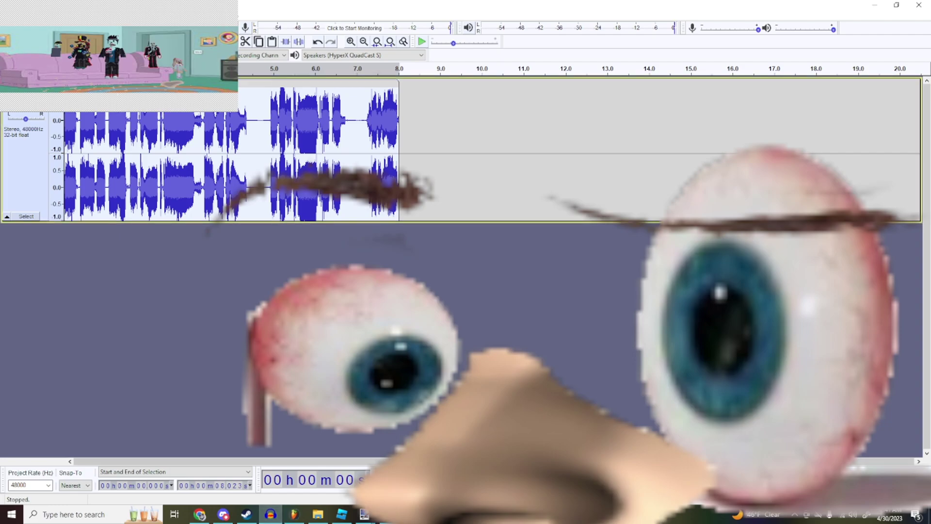
left_click(295, 514)
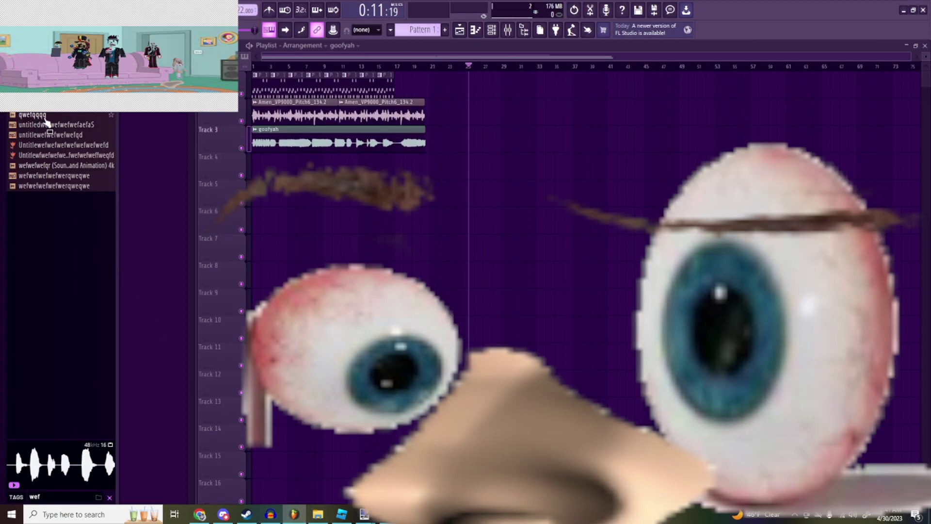
left_click(109, 498)
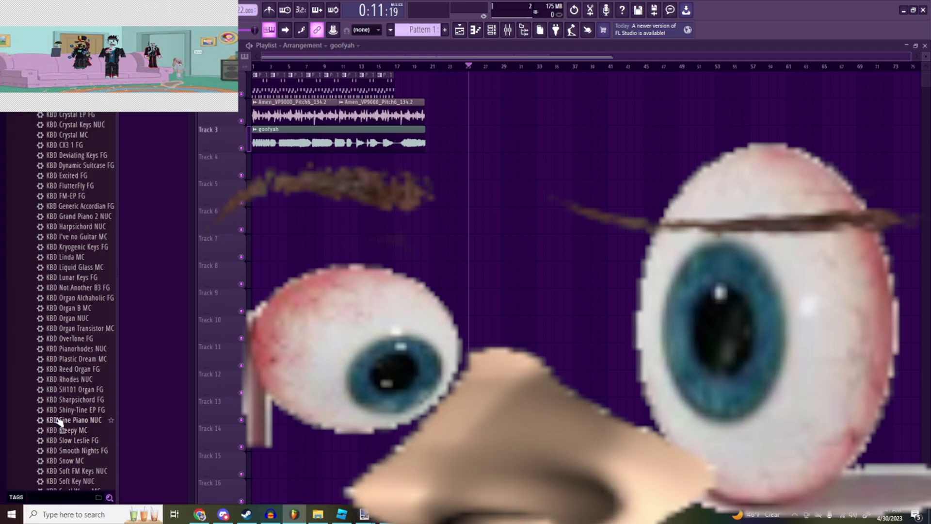
scroll(89, 453, "down", 6)
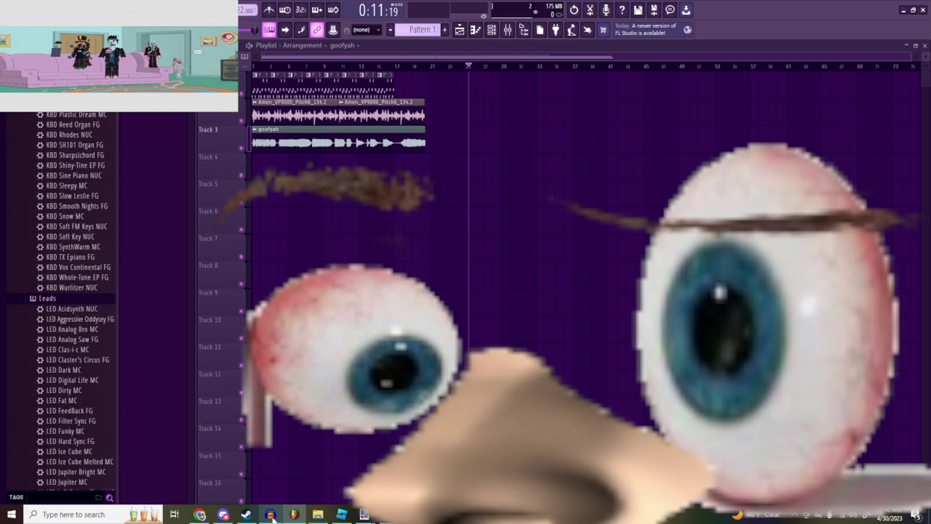
Step: Switch to File Explorer and open the Downloads folder
left_click(317, 514)
left_click(41, 125)
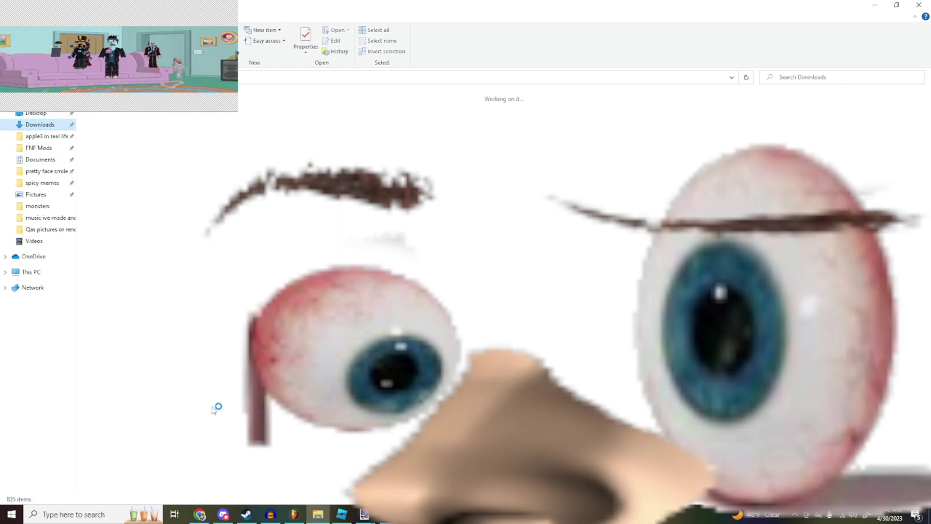
left_click(206, 518)
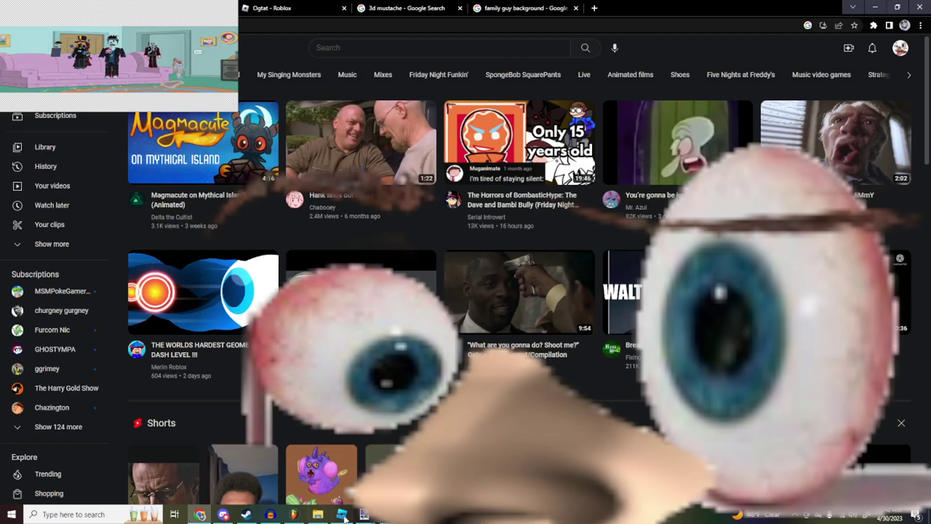
Step: Search FL Studio's browser for "fwe", try the wefwefwefwefwerqweqwe sample on Track 4 and undo its placement
left_click(294, 514)
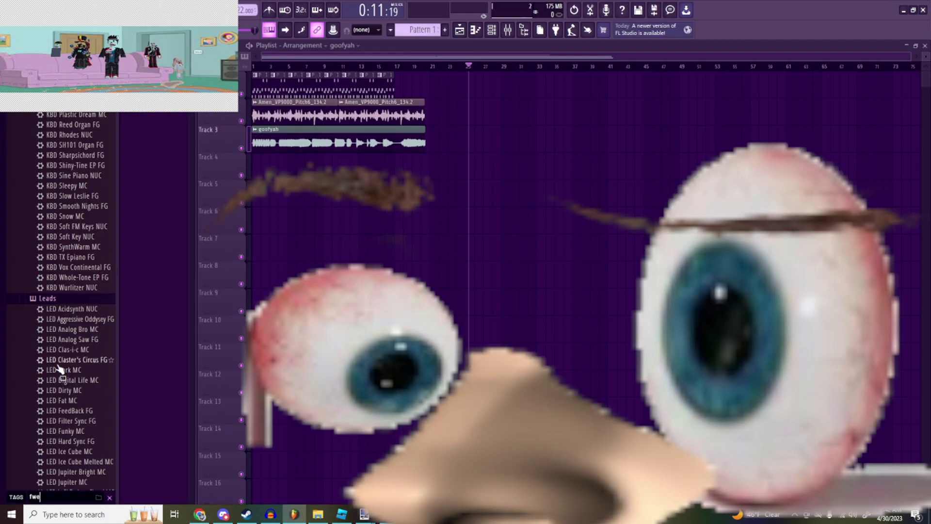
left_click_drag(71, 154, 268, 161)
scroll(291, 164, "down", 3)
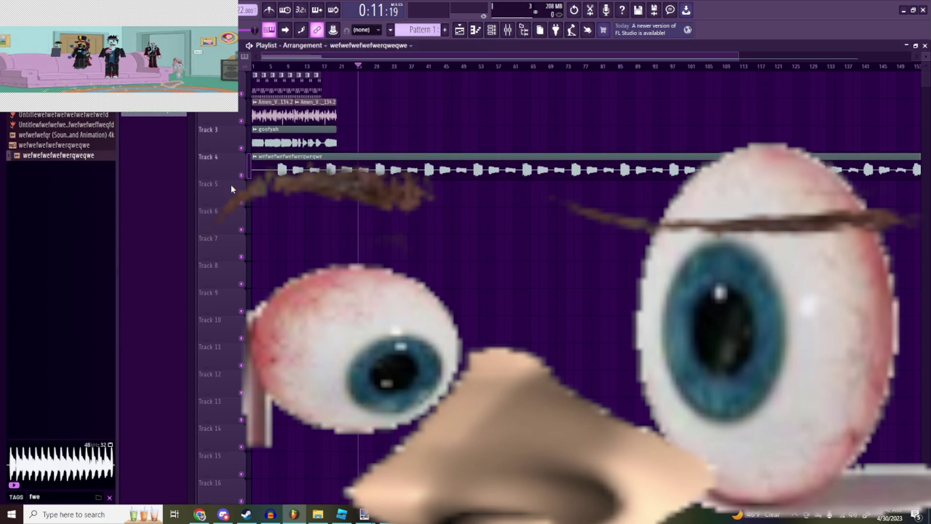
key("ctrl+z")
scroll(271, 171, "up", 4)
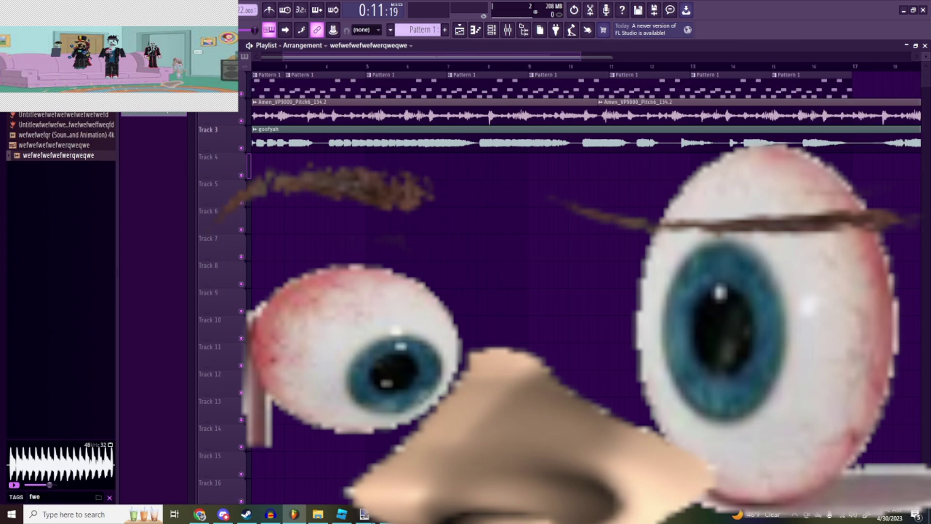
Step: Clear the browser search, place the exported fwefwefwefwefq clip from File Explorer at the start of Track 4 and play the arrangement
left_click_drag(44, 496, 6, 499)
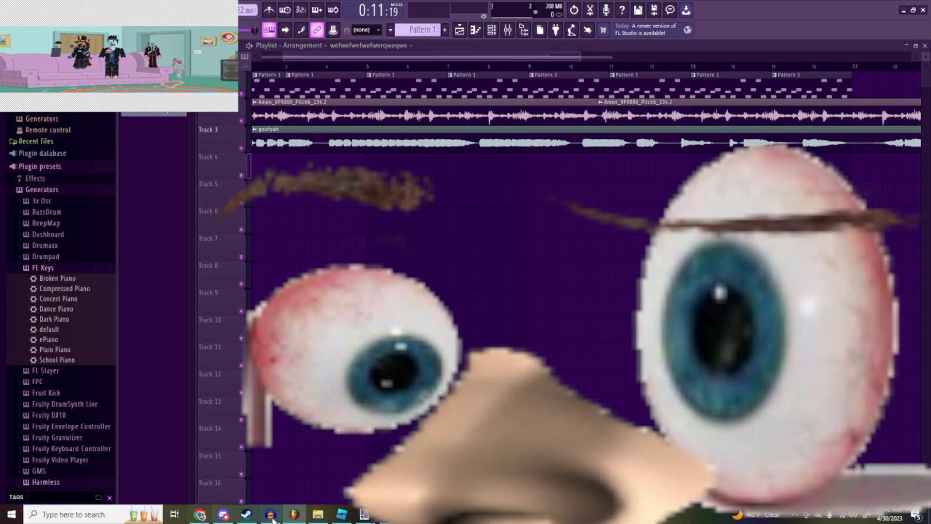
left_click(318, 515)
left_click_drag(645, 3, 649, 0)
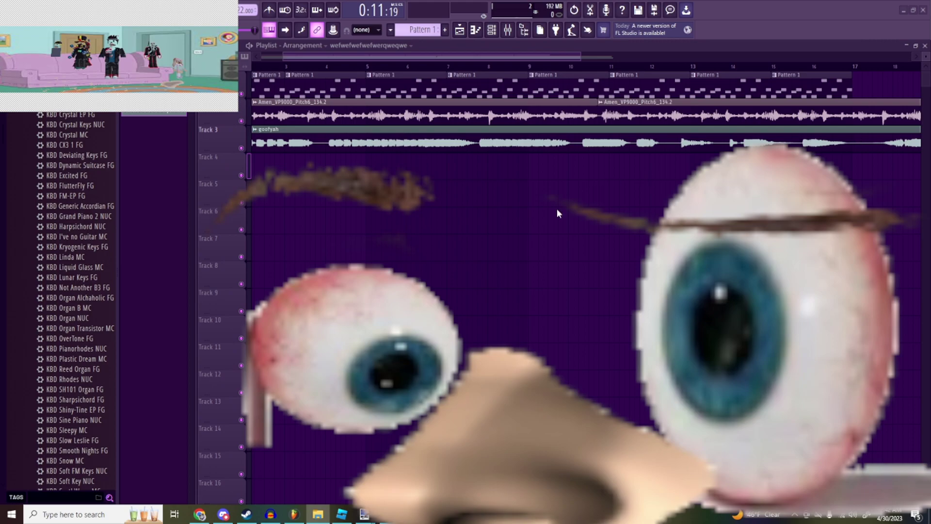
left_click_drag(557, 214, 447, 174)
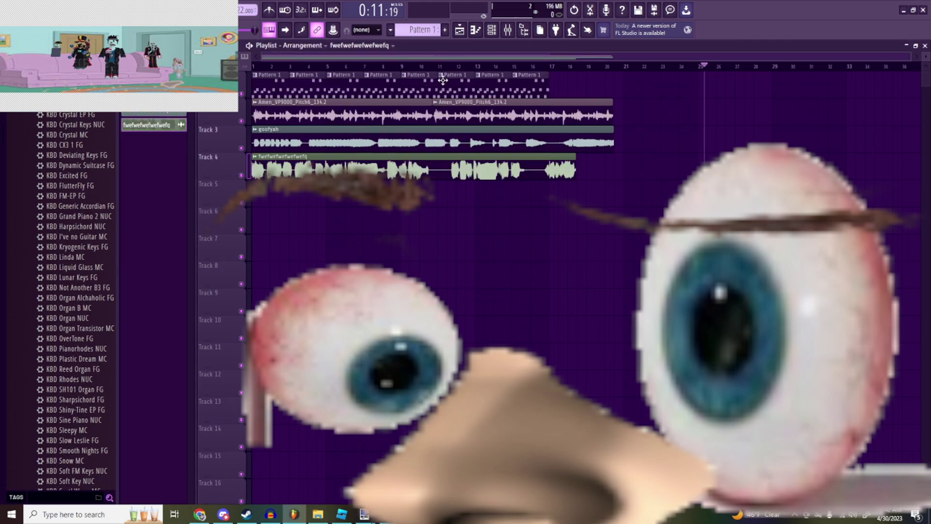
key("space")
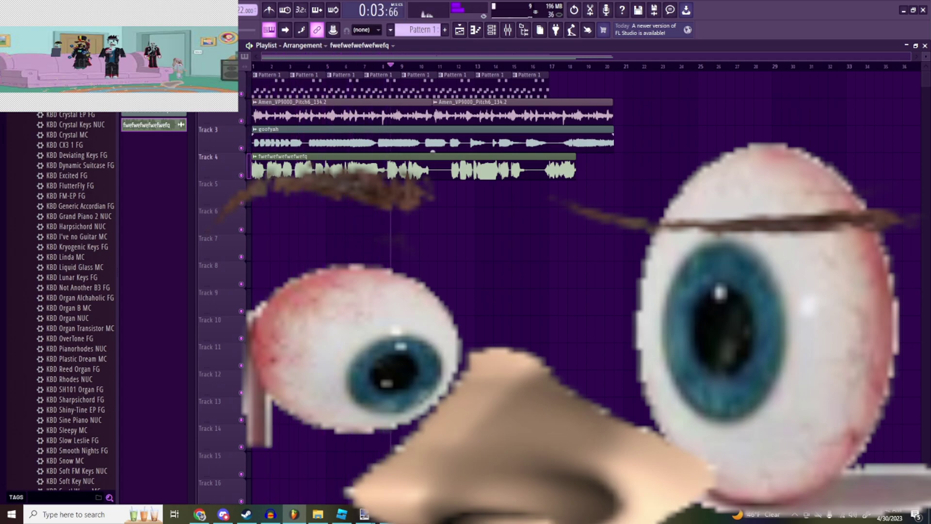
Step: Open Pattern 1 in a maximized piano roll, try pasting notes into the 808 HiHat channel, undo it and close the piano roll
right_click(92, 329)
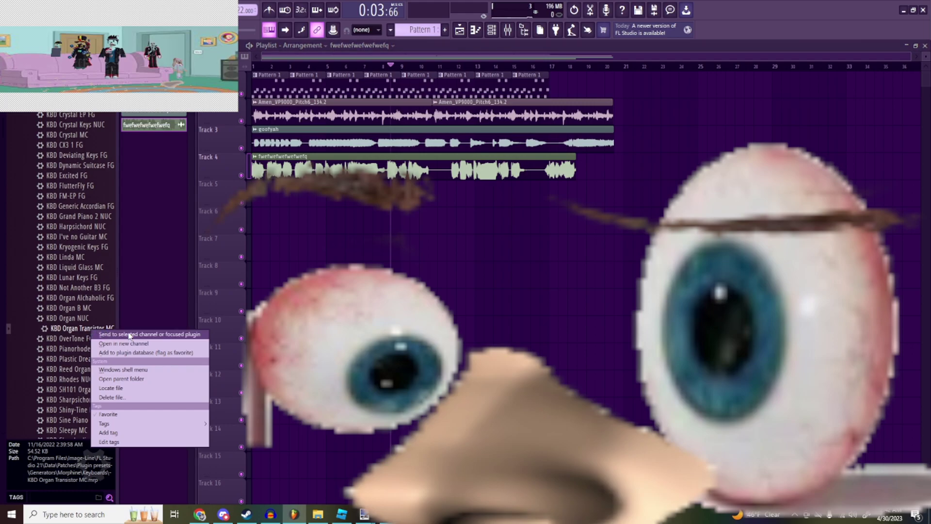
double_click(414, 81)
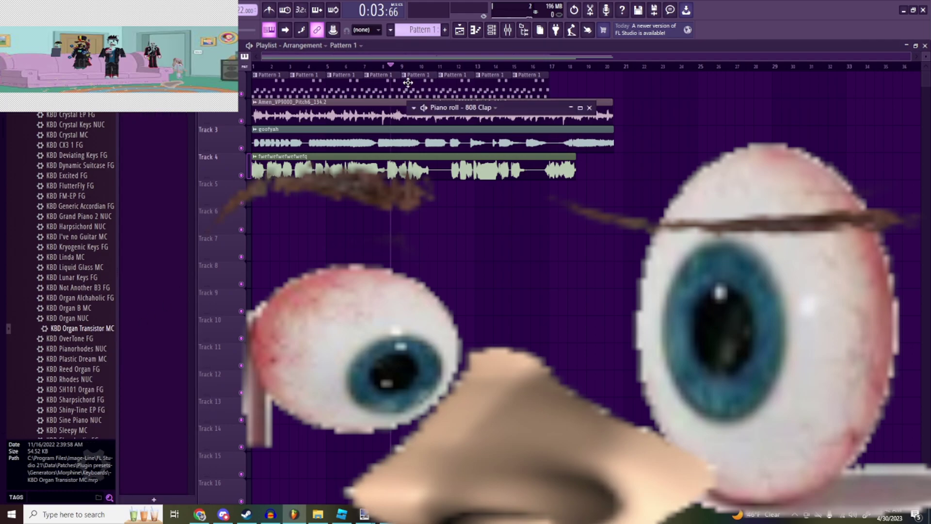
left_click(580, 108)
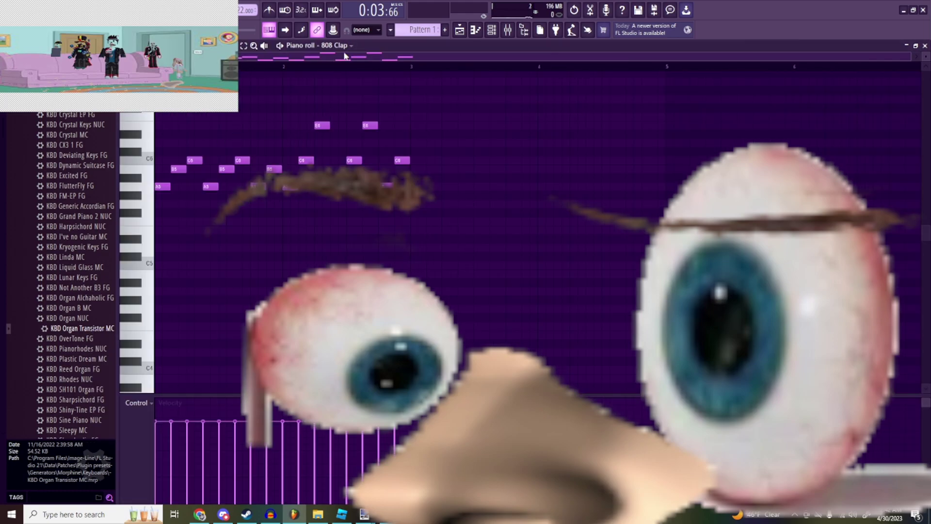
left_click(341, 46)
left_click(392, 130)
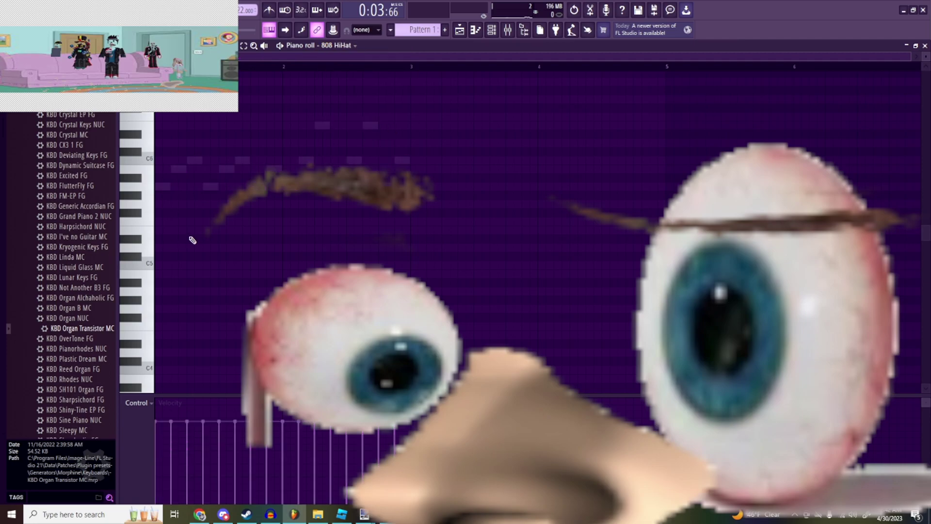
key("ctrl+v")
key("ctrl+z")
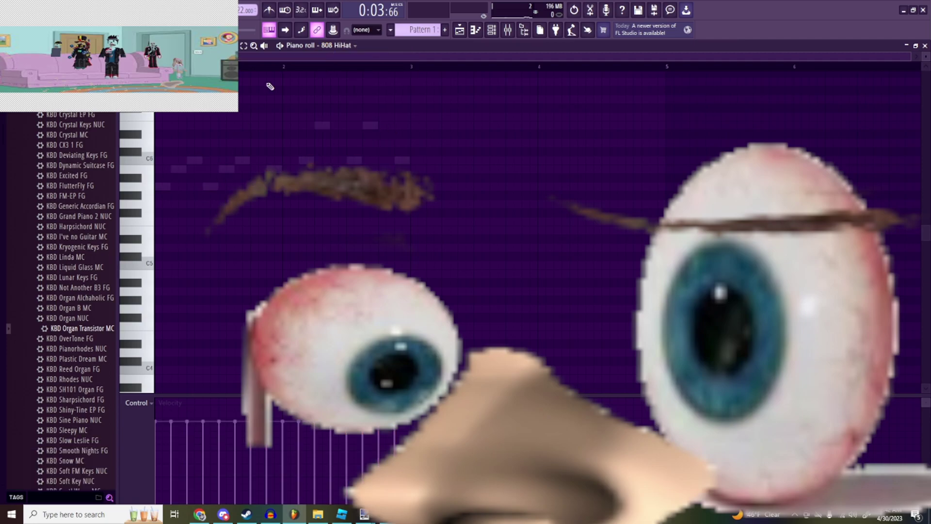
left_click(924, 46)
Step: Add a second fwefwefwefwefq clip on Track 4 starting where the goofyah clip ends, and trim its end to about bar 22
left_click(483, 156)
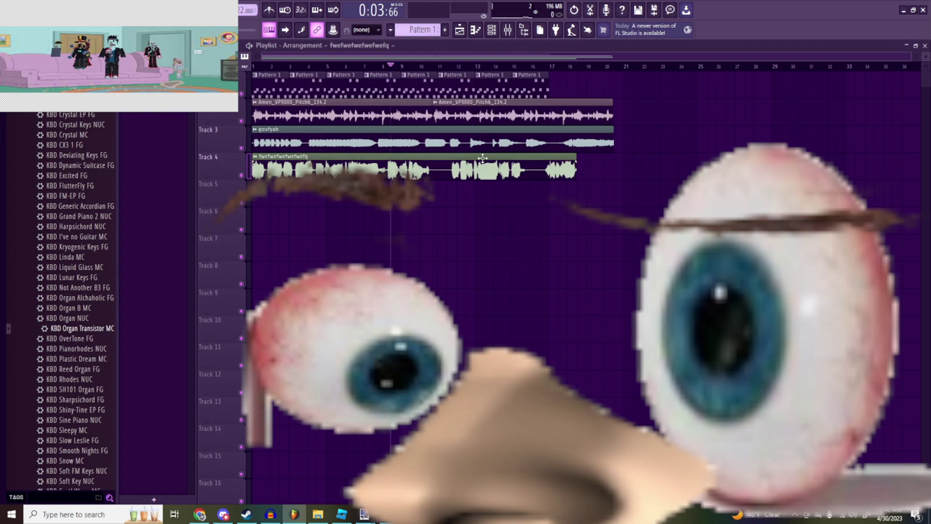
left_click(585, 167)
left_click_drag(641, 156, 672, 156)
left_click(612, 66)
key("space")
key("space")
scroll(697, 167, "down", 2)
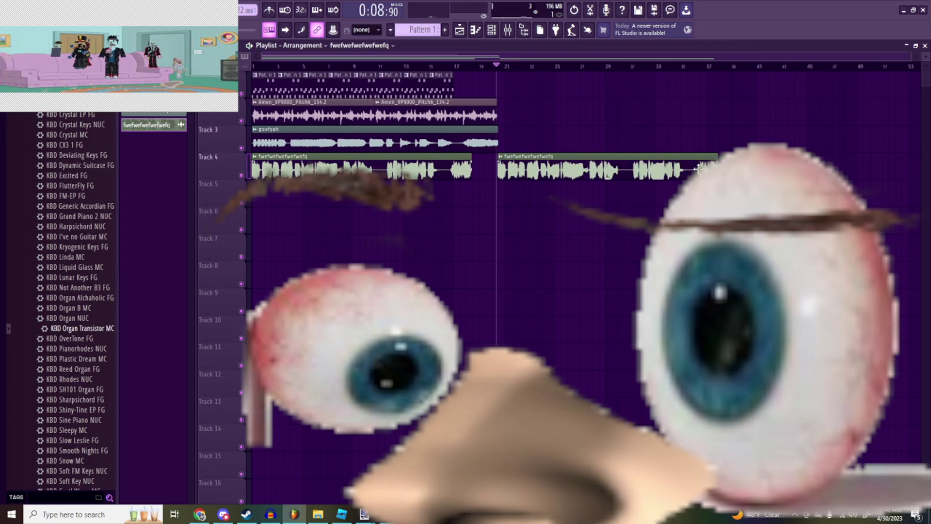
left_click_drag(716, 159, 520, 158)
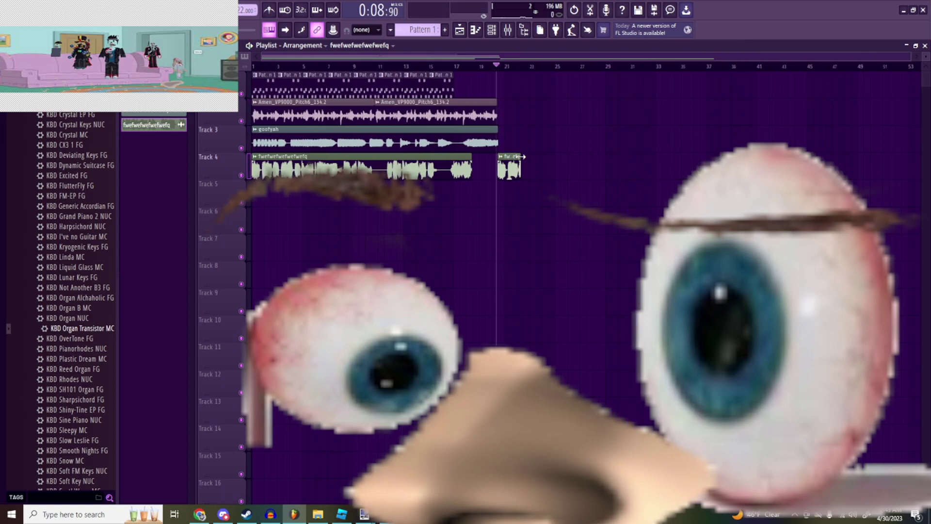
Step: Play the arrangement from about bar 11 to hear the added clips, and stop playback
left_click(388, 66)
key("space")
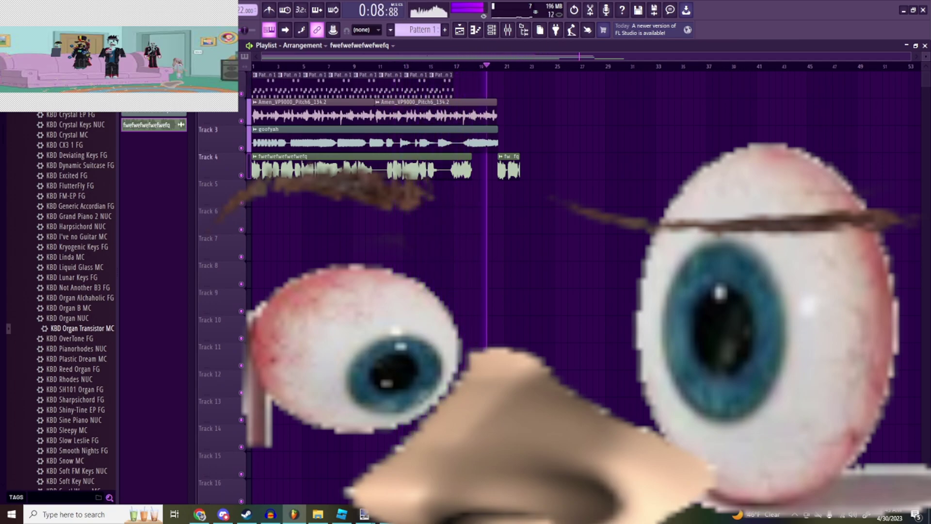
key("space")
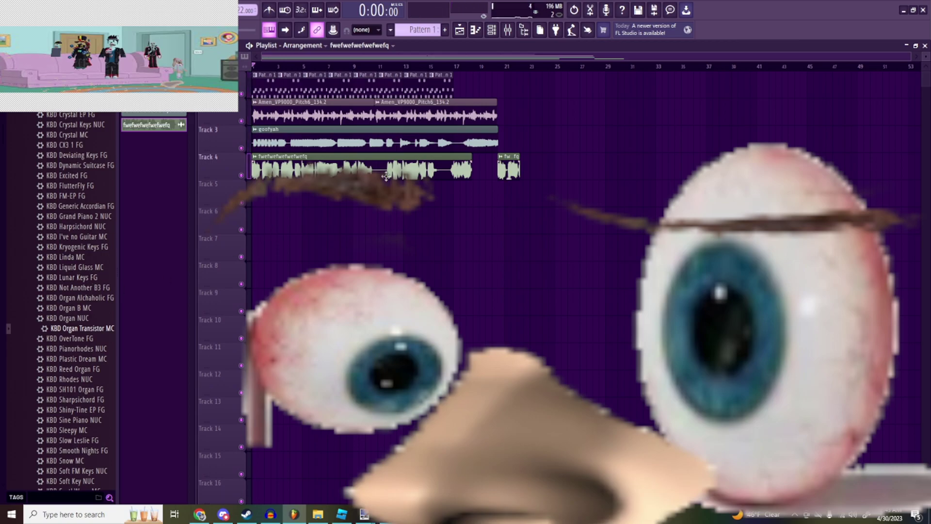
Step: Switch to Pattern 2 and collapse the expanded Morphine, Harmless and FL Keys preset folders in the browser
left_click_drag(411, 30, 411, 24)
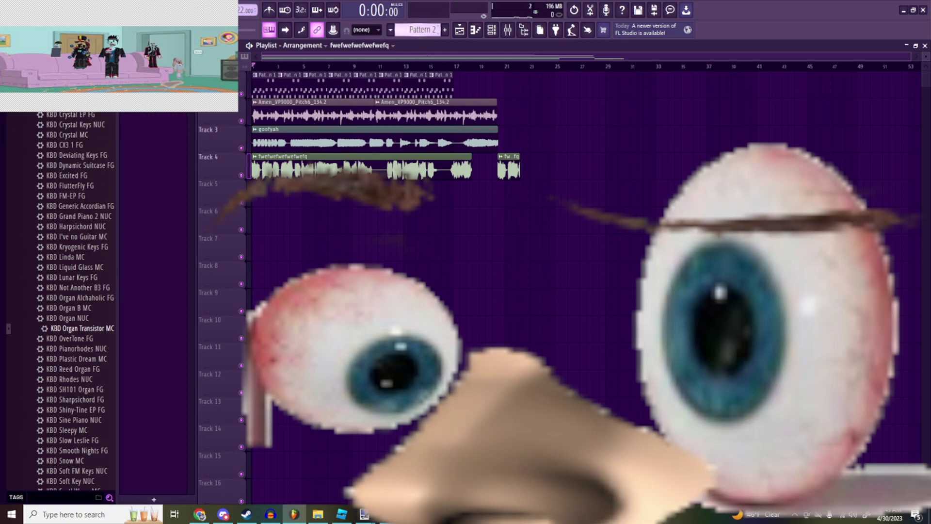
right_click(90, 186)
left_click(74, 145)
scroll(72, 175, "up", 7)
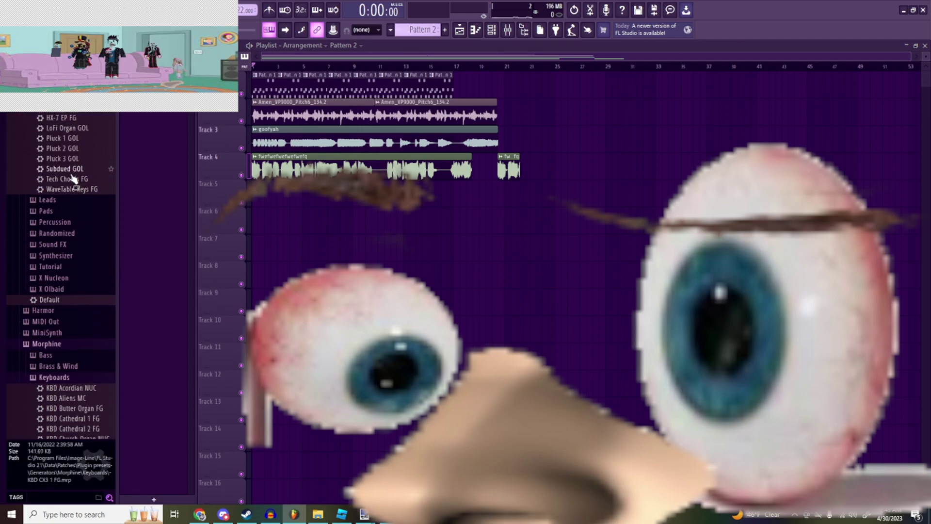
left_click(72, 379)
left_click(74, 349)
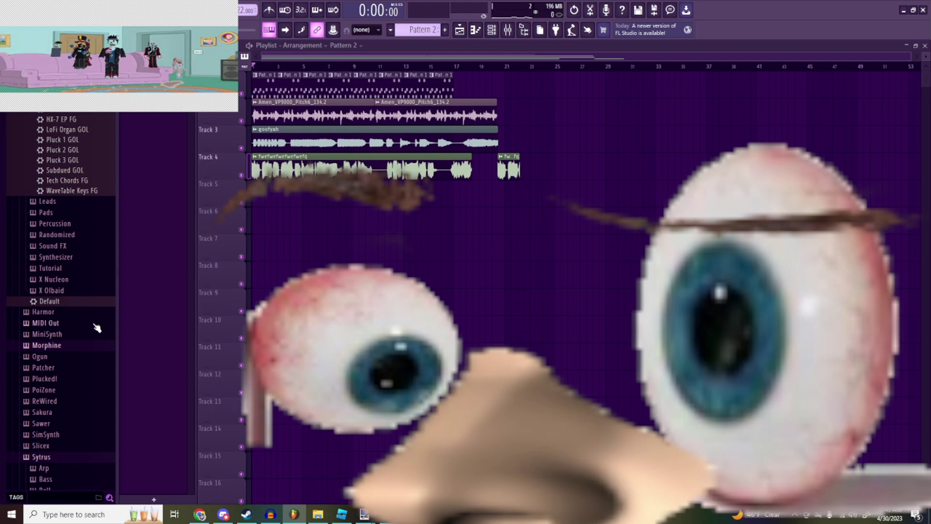
scroll(91, 320, "up", 7)
left_click(48, 187)
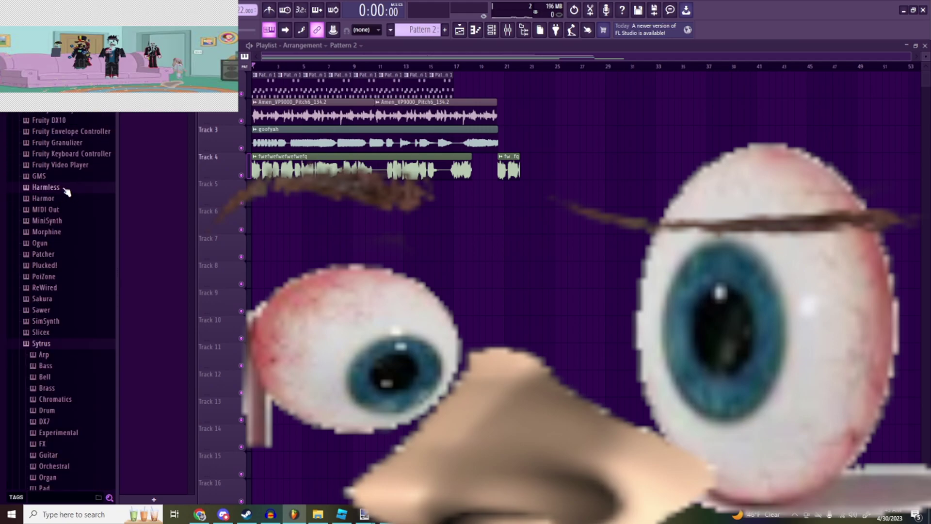
scroll(63, 187, "up", 6)
left_click(54, 158)
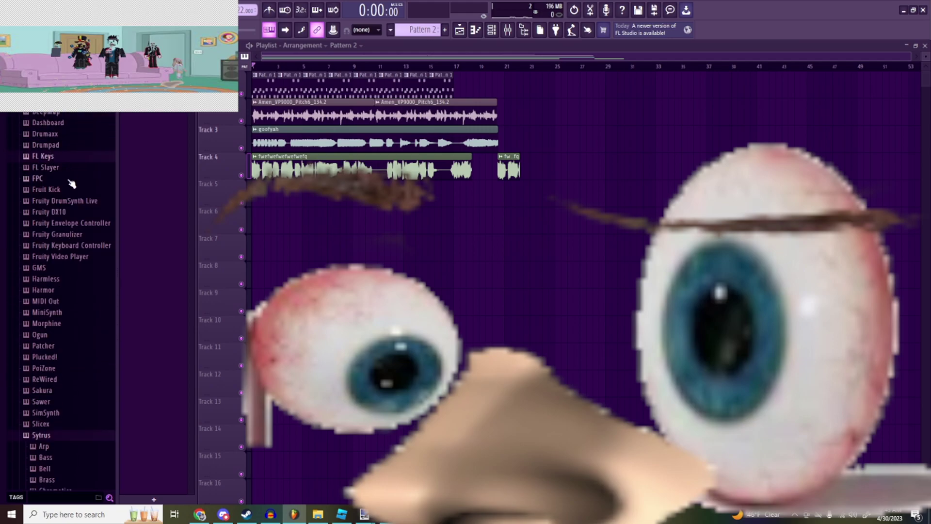
Step: Browse the FL Slayer presets, load AUTO Rolling in a new channel and minimize its plugin window
left_click(48, 168)
scroll(63, 233, "down", 5)
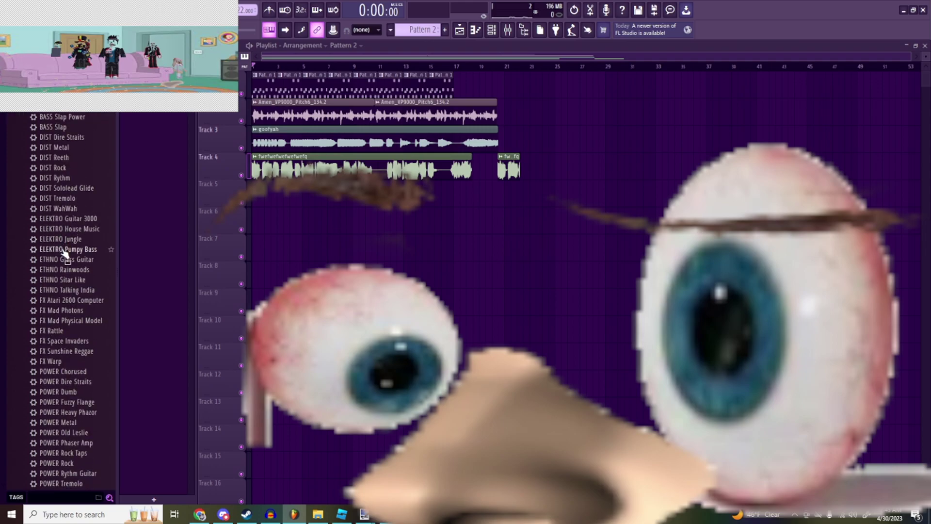
scroll(72, 252, "up", 8)
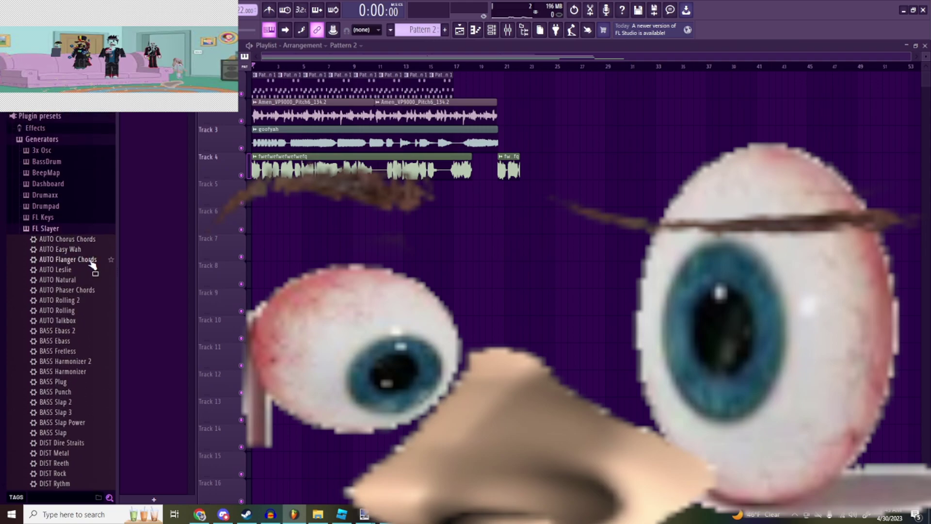
scroll(93, 298, "down", 6)
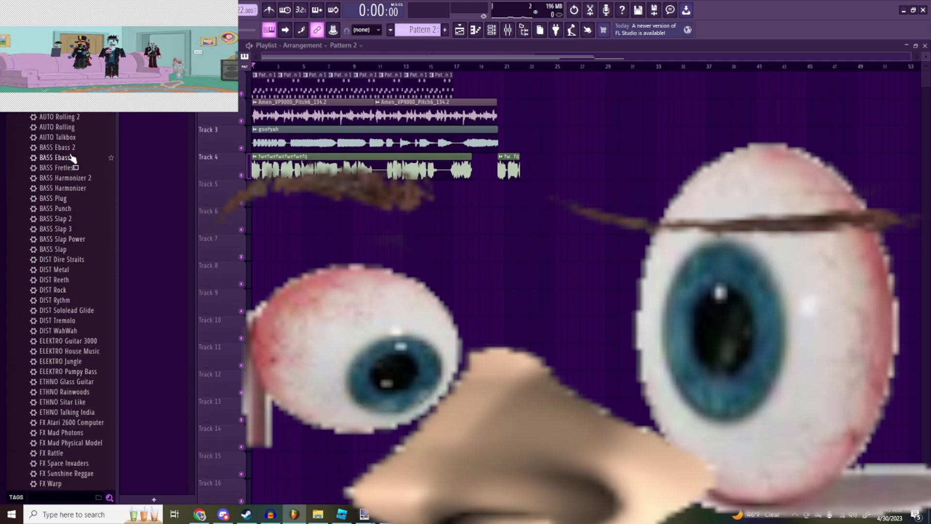
right_click(83, 127)
left_click(113, 144)
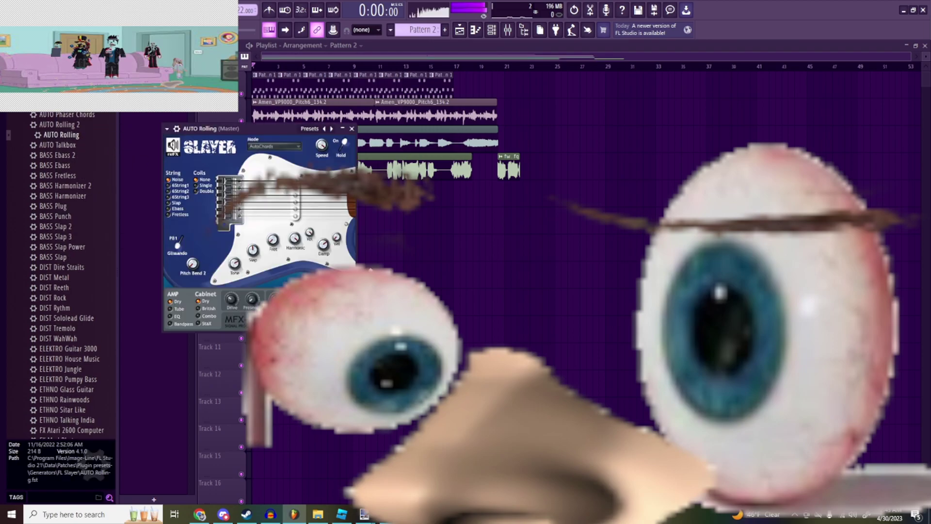
left_click(342, 129)
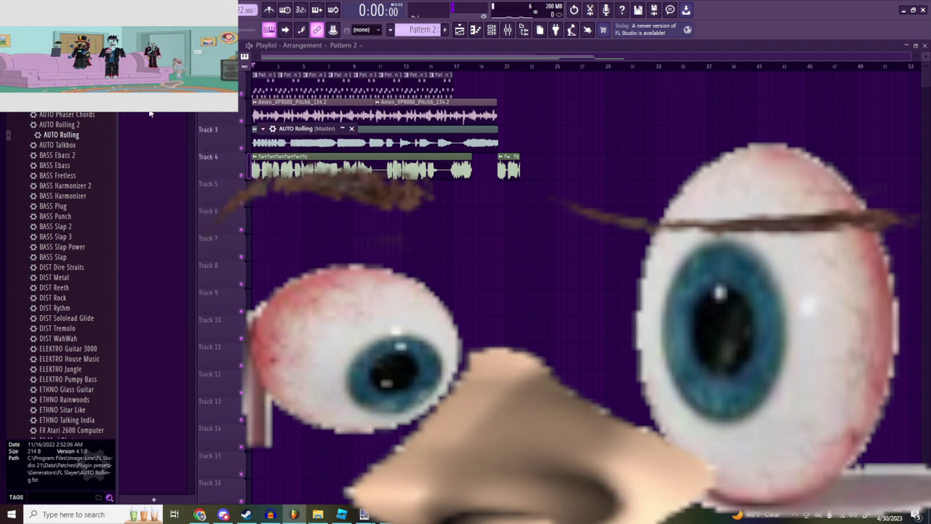
Step: Open a maximized piano roll for AUTO Rolling and place a C6 note at the start followed directly by a G6 note
left_click(476, 32)
left_click(579, 108)
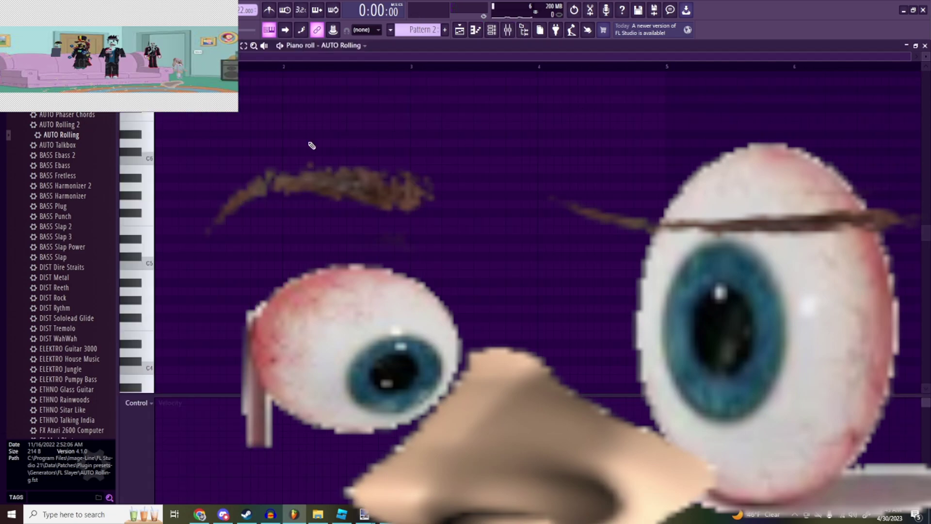
left_click(174, 160)
scroll(236, 183, "up", 1)
left_click_drag(180, 126, 182, 126)
scroll(163, 149, "up", 6)
left_click_drag(285, 128, 257, 121)
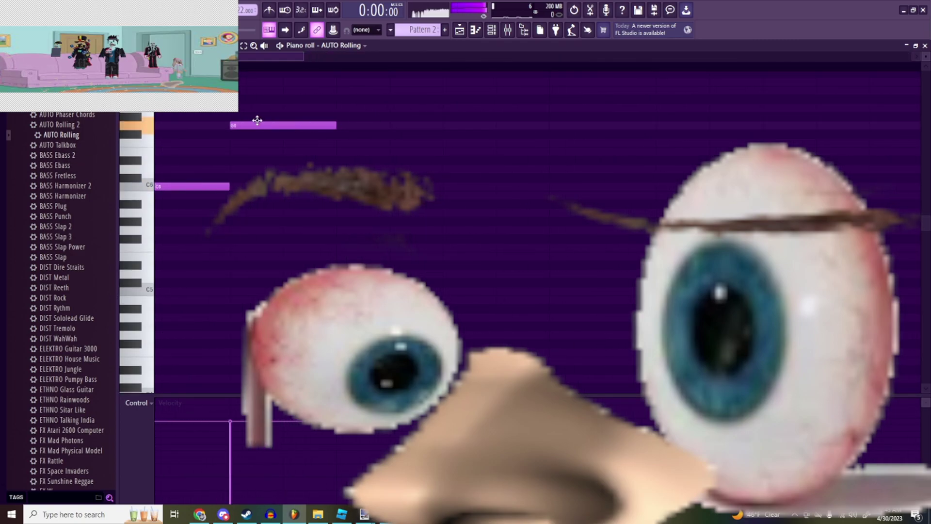
Step: Add consecutive G6, A7 and C6 notes to AUTO Rolling from the middle of bar 1
left_click(553, 125)
scroll(632, 135, "down", 3)
scroll(613, 138, "up", 3)
scroll(523, 141, "up", 3)
left_click(428, 151)
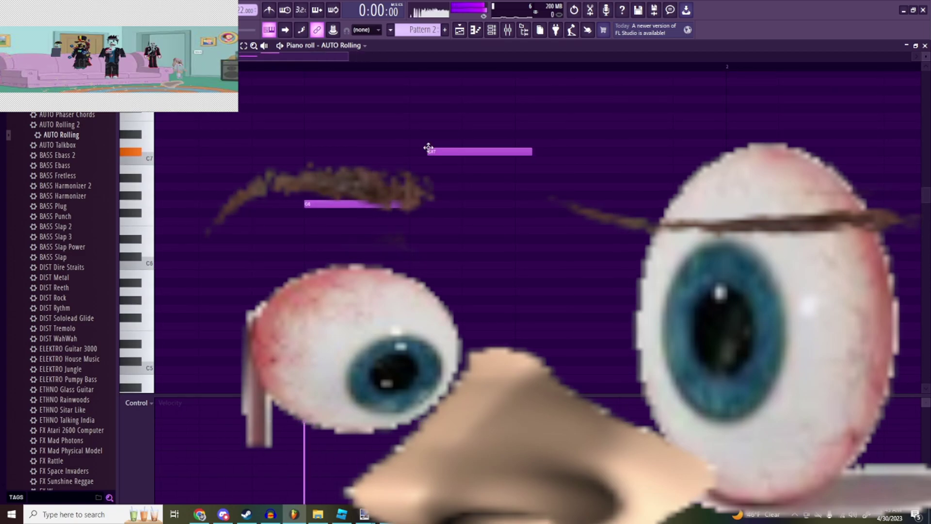
left_click_drag(461, 150, 442, 77)
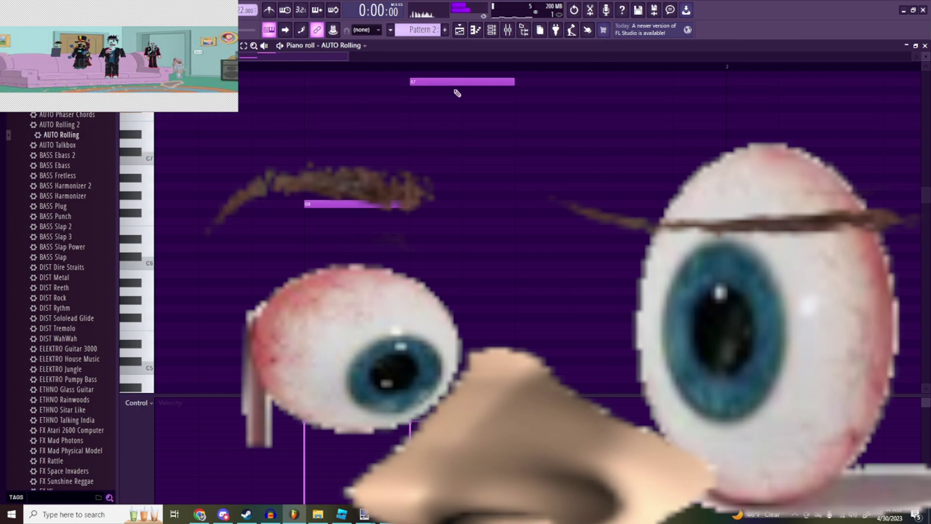
left_click(529, 240)
left_click_drag(553, 244, 546, 270)
scroll(551, 268, "down", 5)
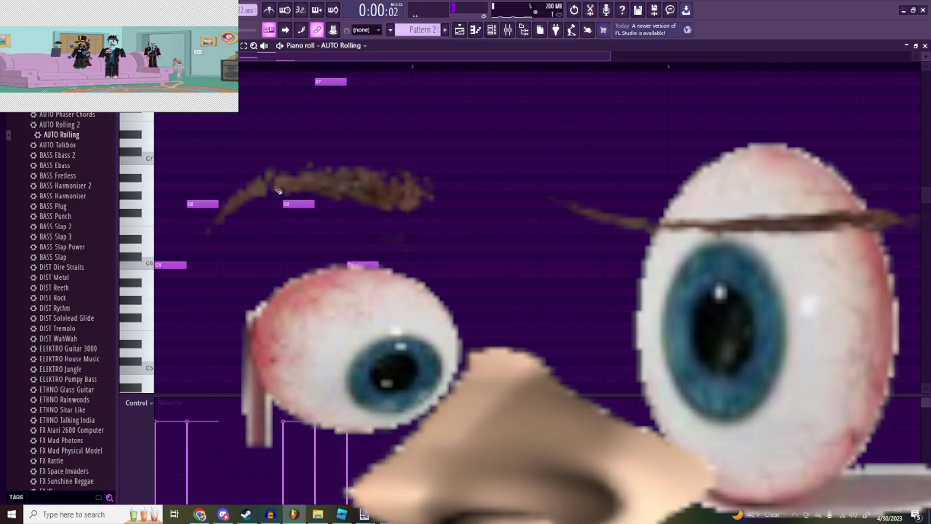
Step: Play Pattern 2 to hear the AUTO Rolling notes, stop playback and minimize the piano roll
key("space")
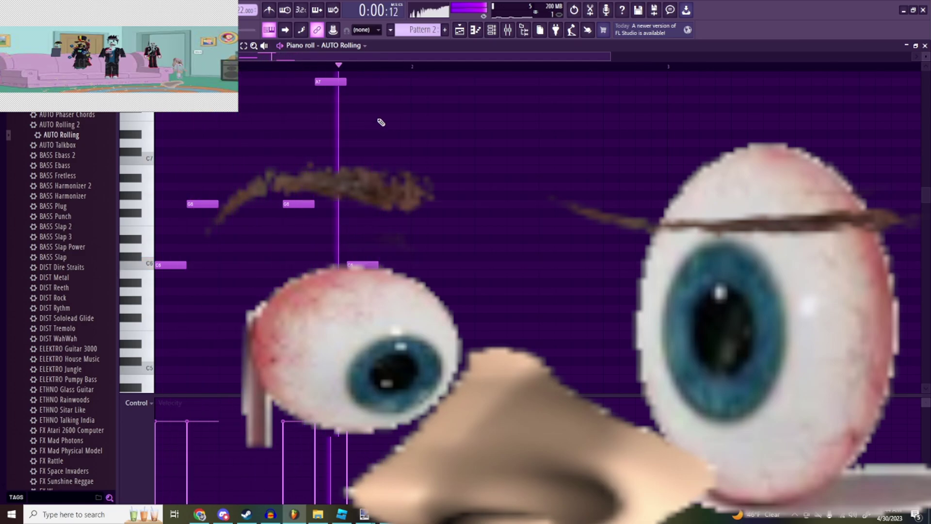
key("space")
left_click(915, 45)
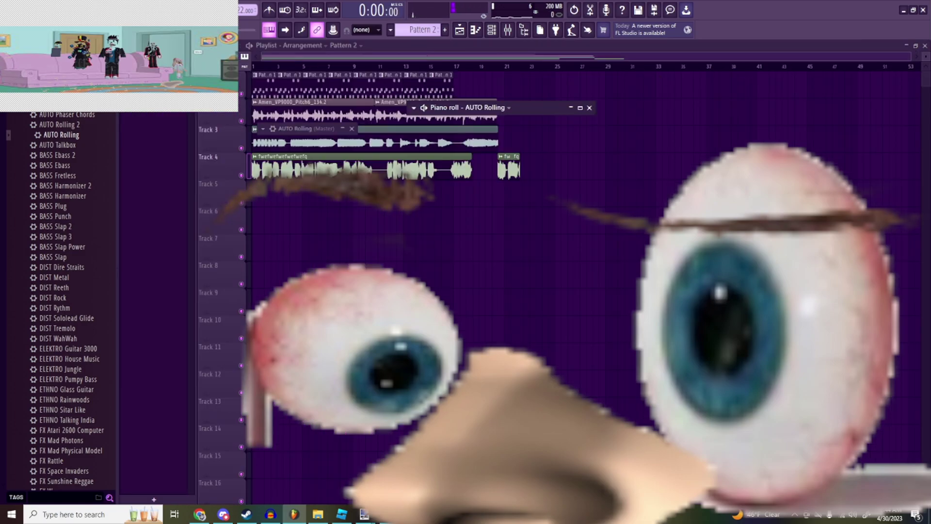
left_click(354, 203)
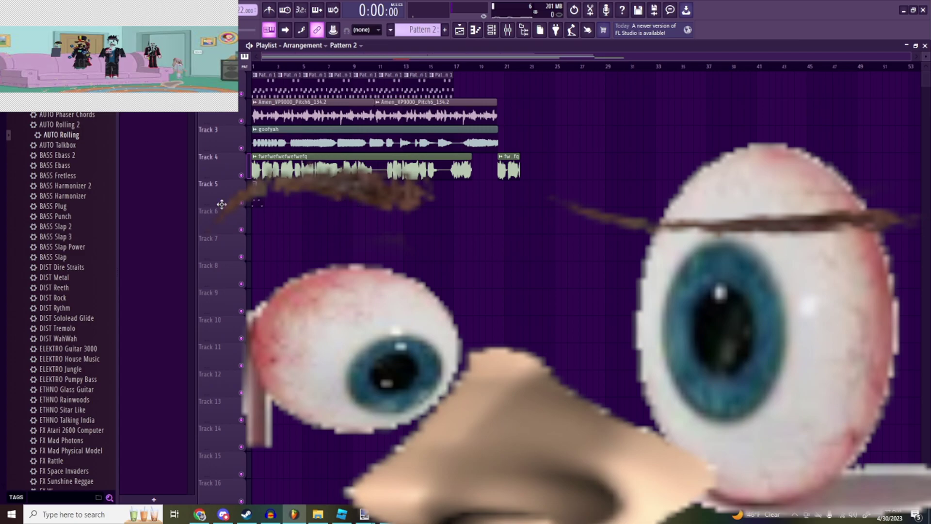
scroll(265, 238, "up", 4)
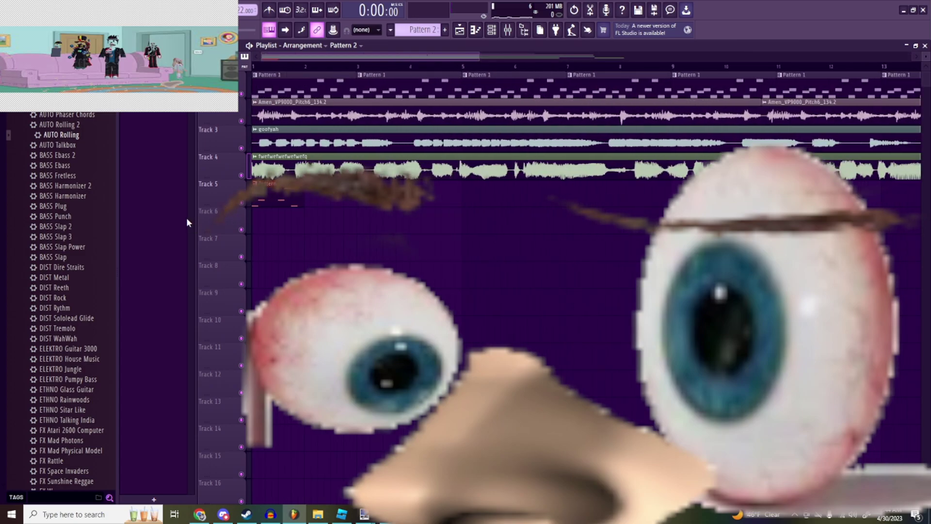
right_click(271, 194)
Step: Copy the AUTO Rolling notes from Pattern 2 into Pattern 1 in the piano roll, and minimize it
left_click(480, 30)
left_click(581, 107)
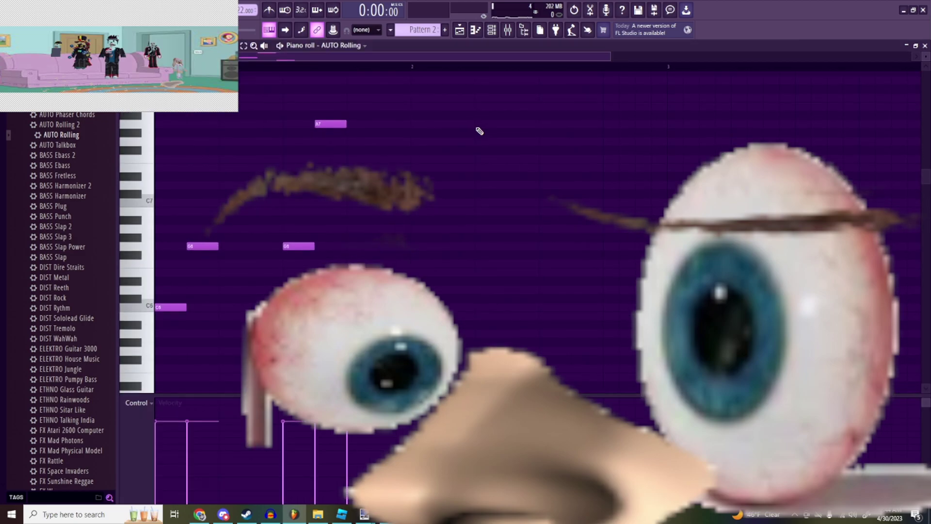
left_click_drag(421, 29, 423, 40)
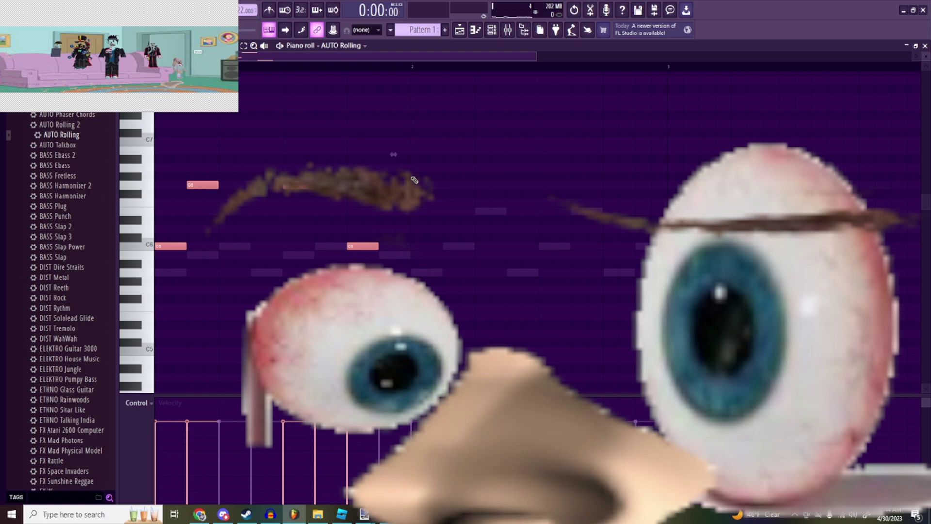
scroll(414, 178, "up", 3)
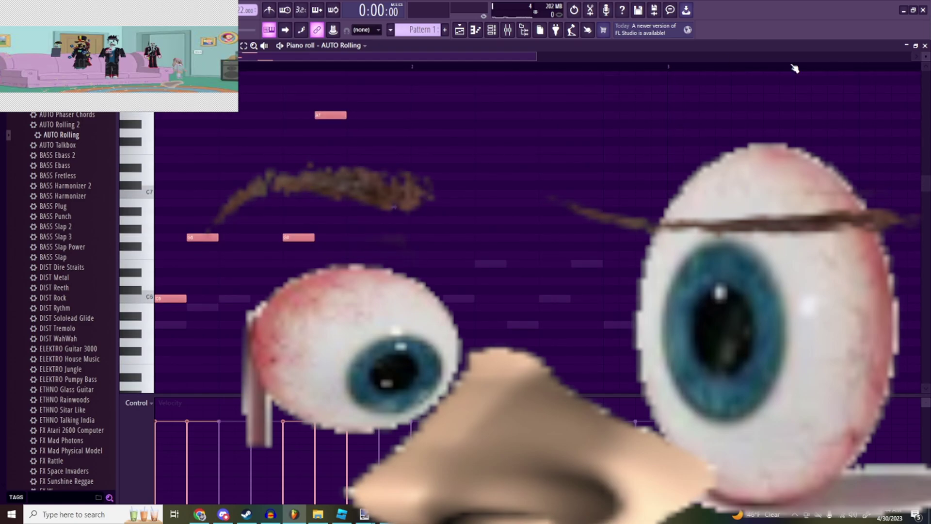
left_click(906, 46)
Step: Play the arrangement and raise the volume of both Amen_VP9000_Pitch6_134.2 clips
key("space")
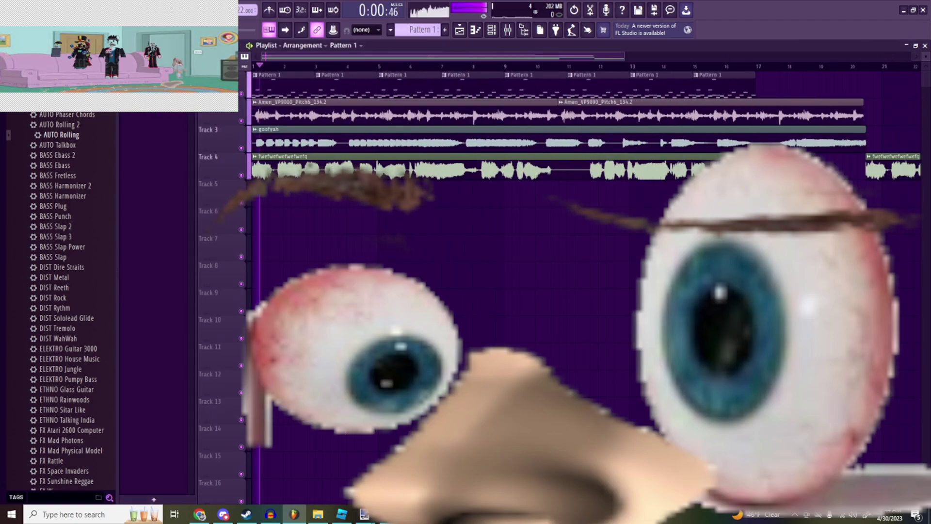
scroll(324, 233, "down", 2)
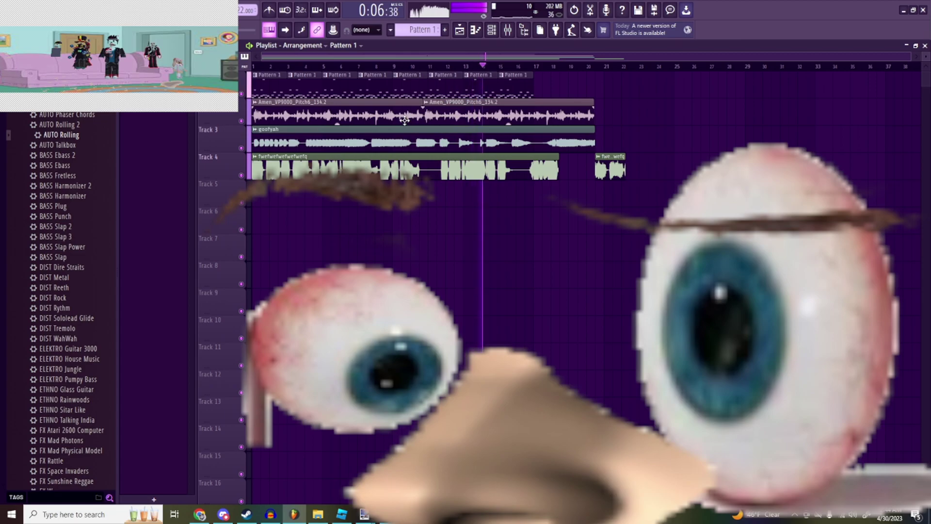
left_click_drag(339, 123, 338, 107)
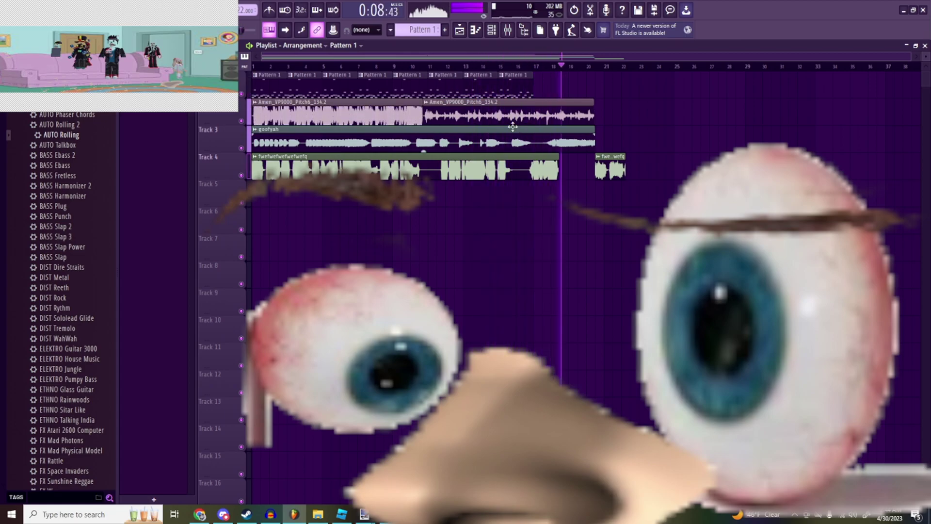
left_click_drag(509, 124, 508, 107)
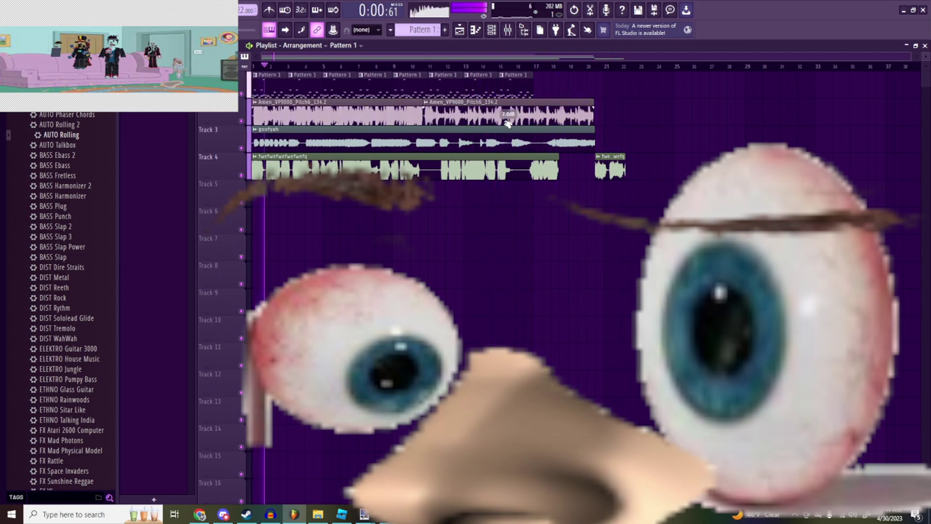